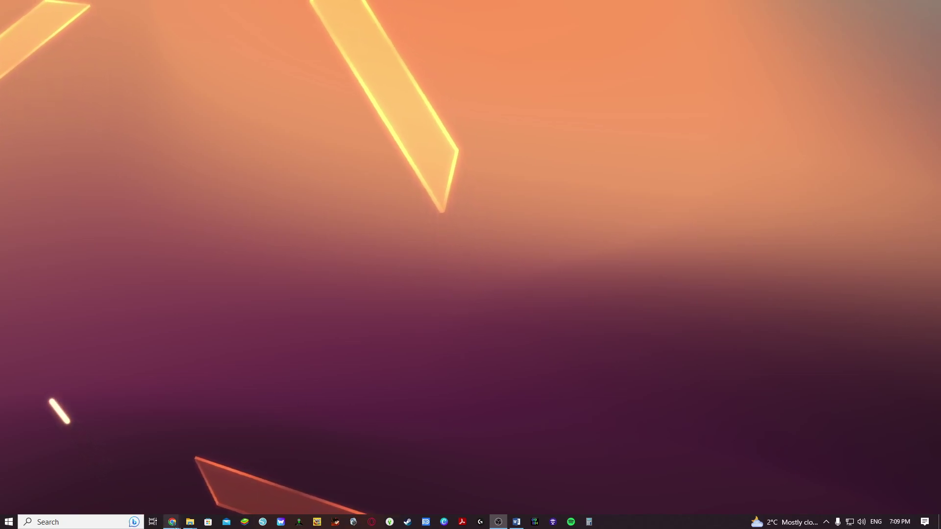
- Open the CUSA04841 save folder inside the PS4 SAVEDATA account folder on the ATMOSFX 1 (F:) drive
{"action": "mouse_move", "coordinate": [190, 521]}
{"action": "left_click", "coordinate": [228, 490]}
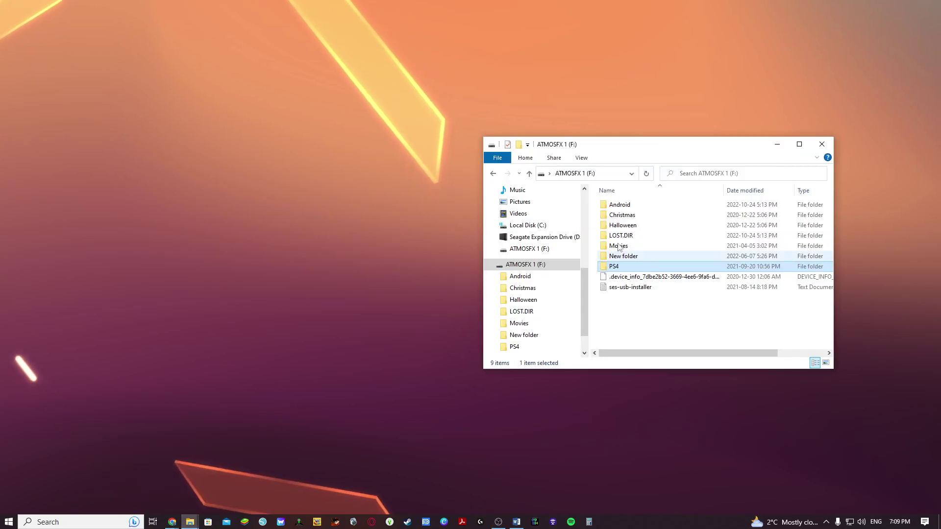
{"action": "double_click", "coordinate": [620, 267]}
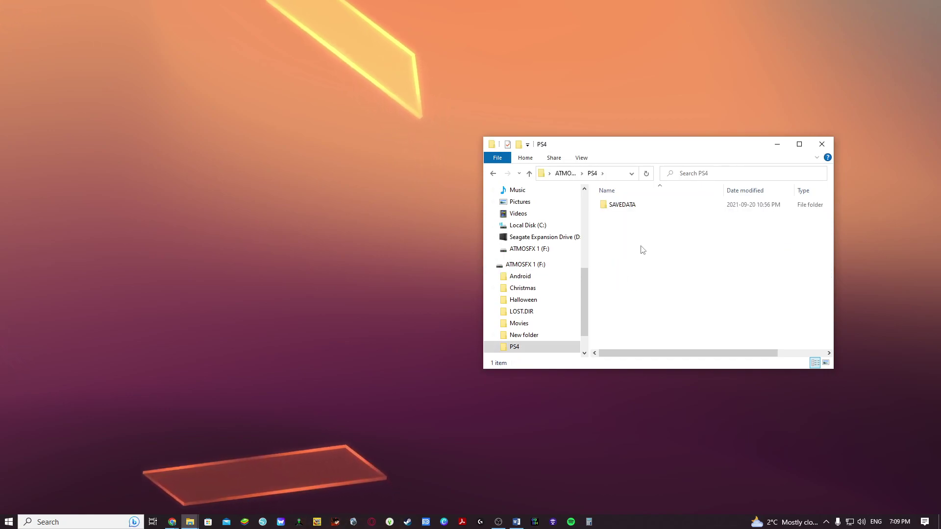
{"action": "mouse_move", "coordinate": [635, 209]}
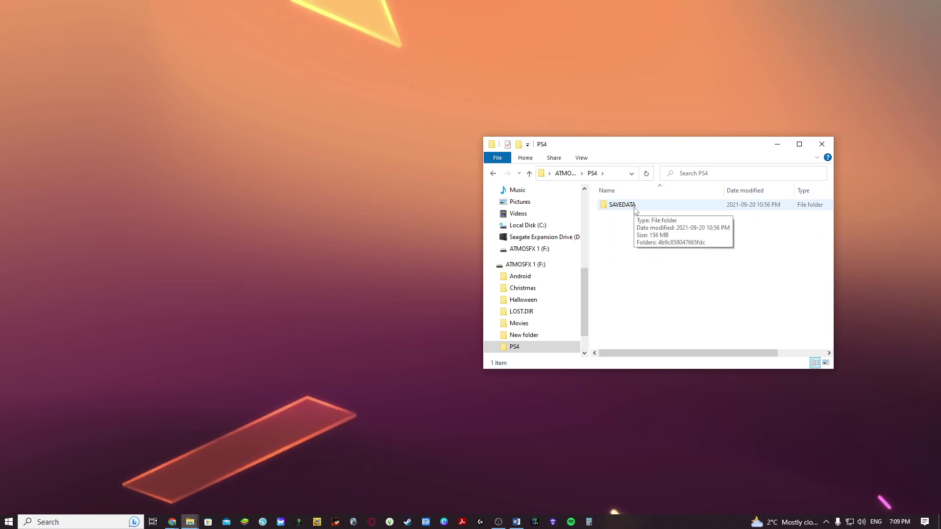
{"action": "left_click", "coordinate": [565, 173]}
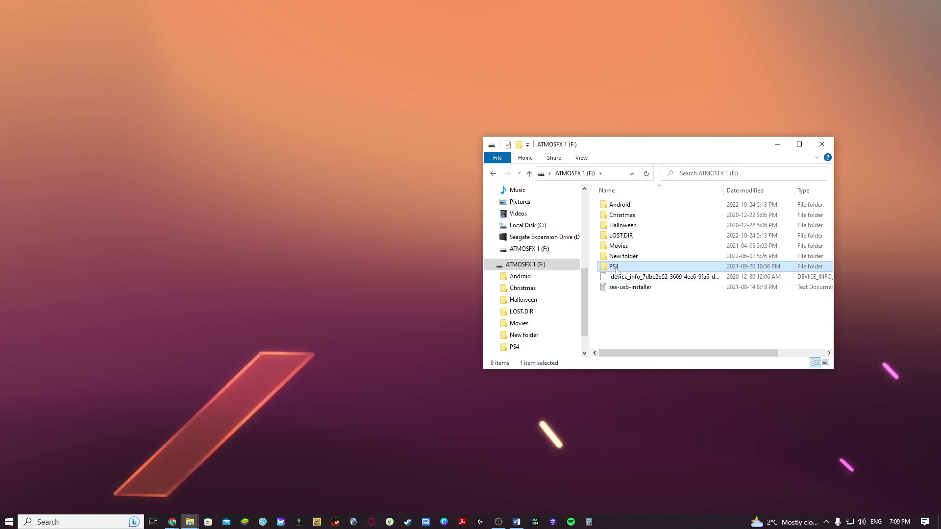
{"action": "double_click", "coordinate": [614, 267]}
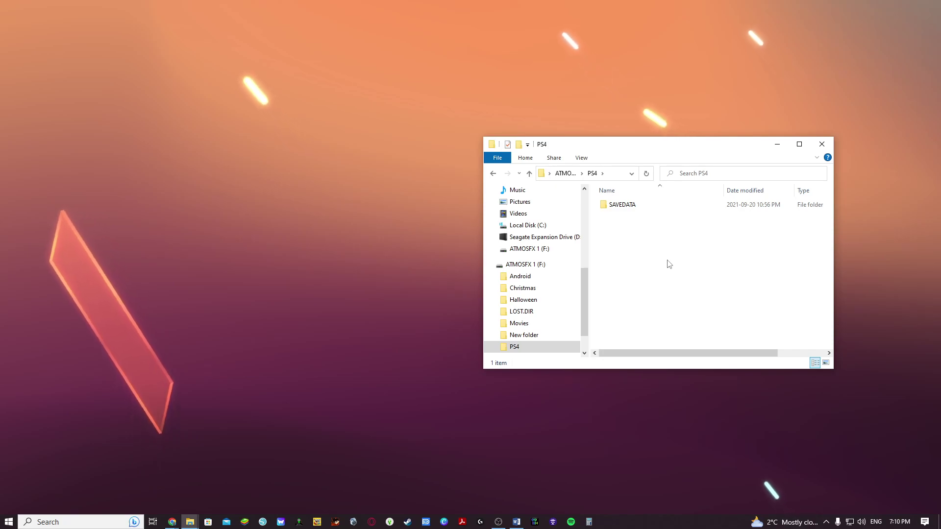
{"action": "double_click", "coordinate": [633, 209]}
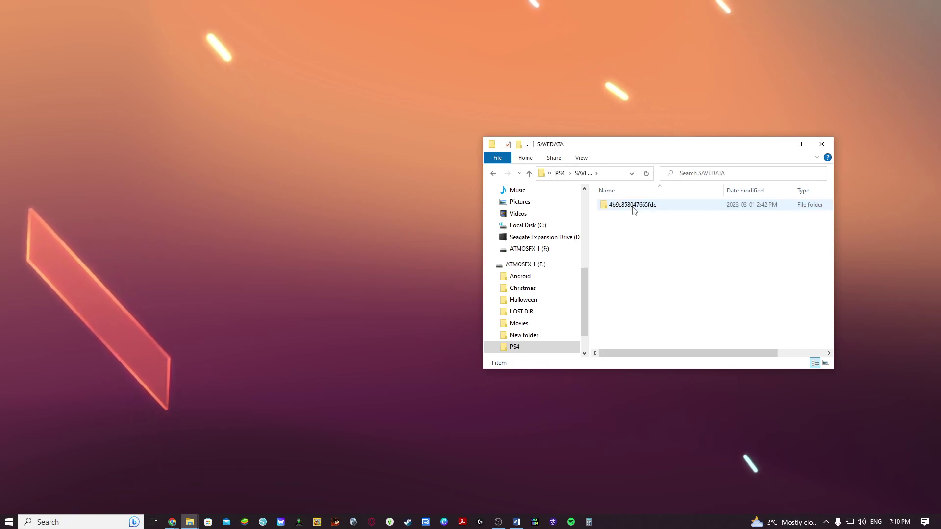
{"action": "double_click", "coordinate": [633, 209]}
{"action": "left_click", "coordinate": [634, 238]}
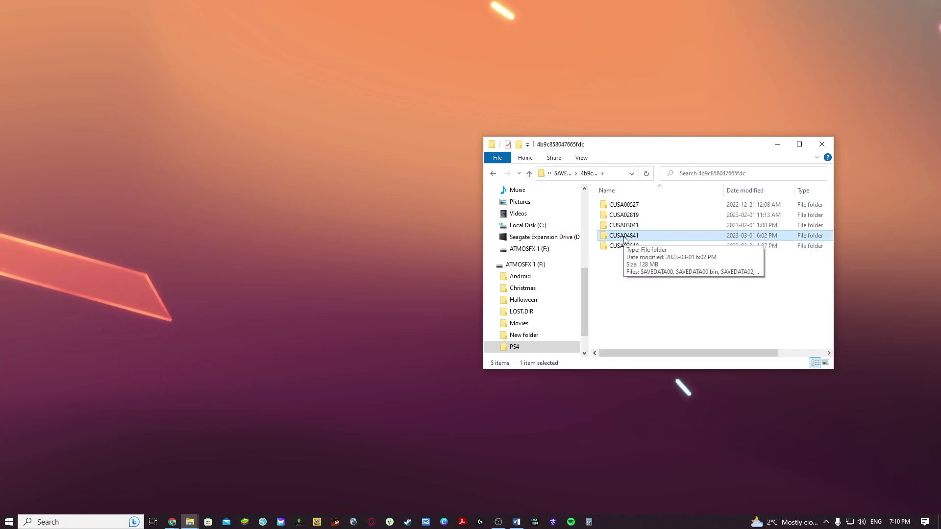
{"action": "double_click", "coordinate": [649, 237]}
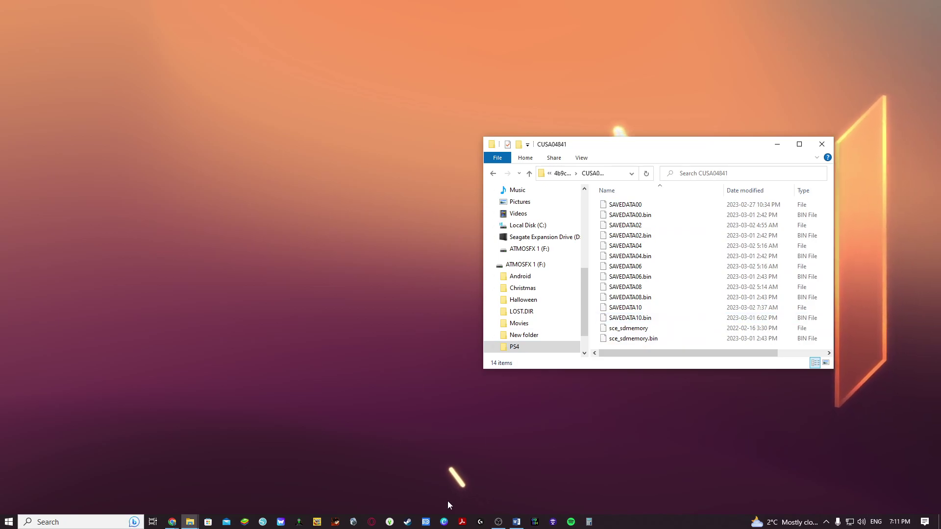
- Launch Save Wizard for PS4 MAX, accepting the beta notice and dismissing the news window
{"action": "left_click", "coordinate": [421, 526]}
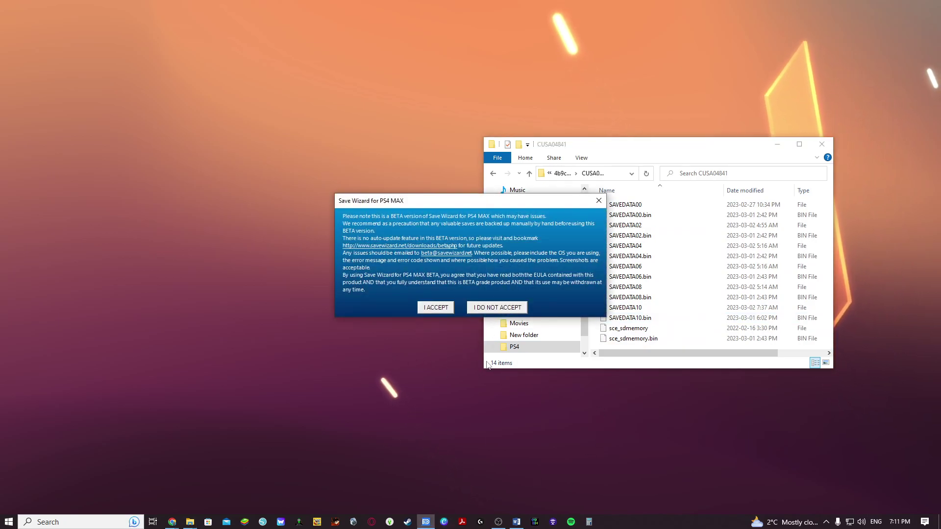
{"action": "left_click", "coordinate": [444, 308]}
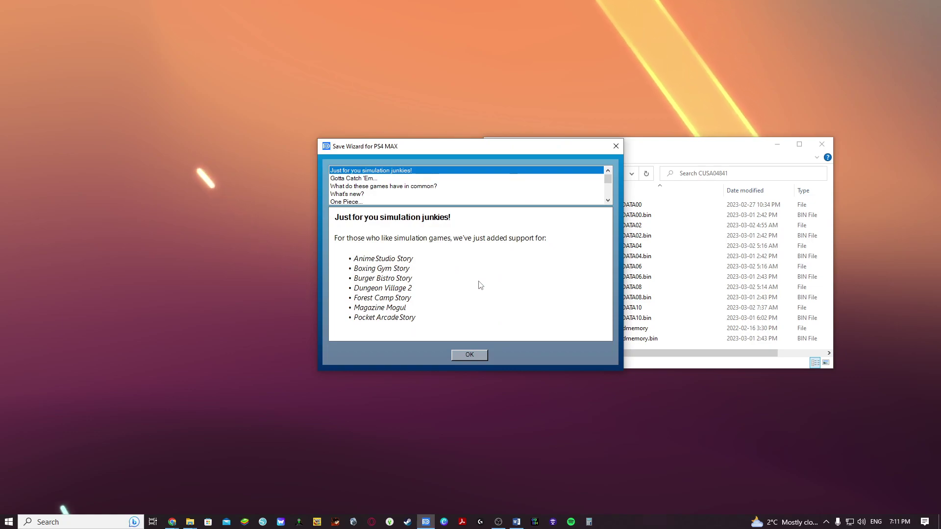
{"action": "left_click", "coordinate": [470, 355]}
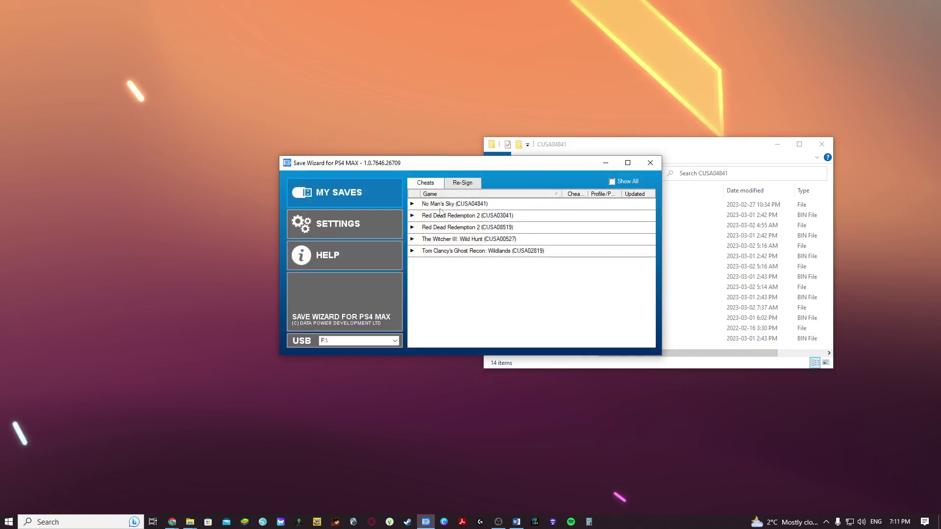
- Expand the No Man's Sky (CUSA04841) saves and open SAVEDATA10 in Advanced Mode
{"action": "double_click", "coordinate": [471, 205]}
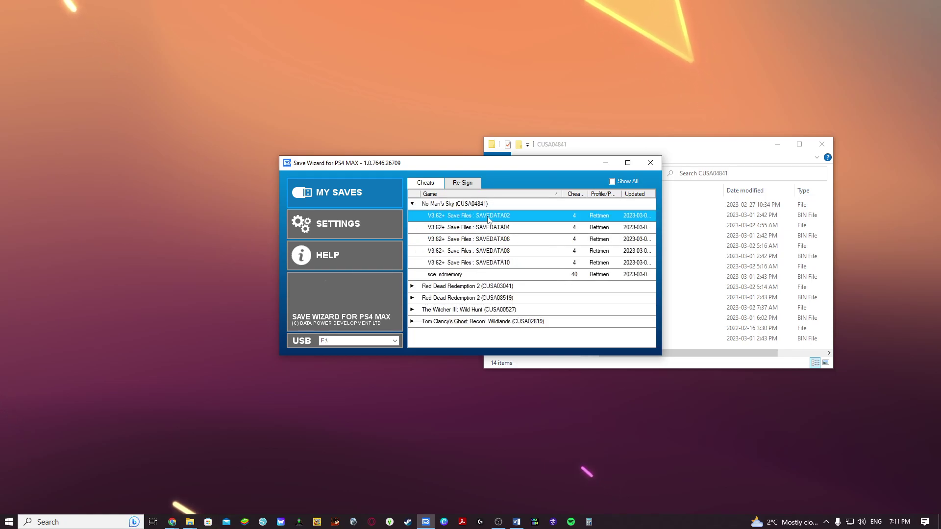
{"action": "left_click_drag", "start_coordinate": [517, 169], "coordinate": [314, 168]}
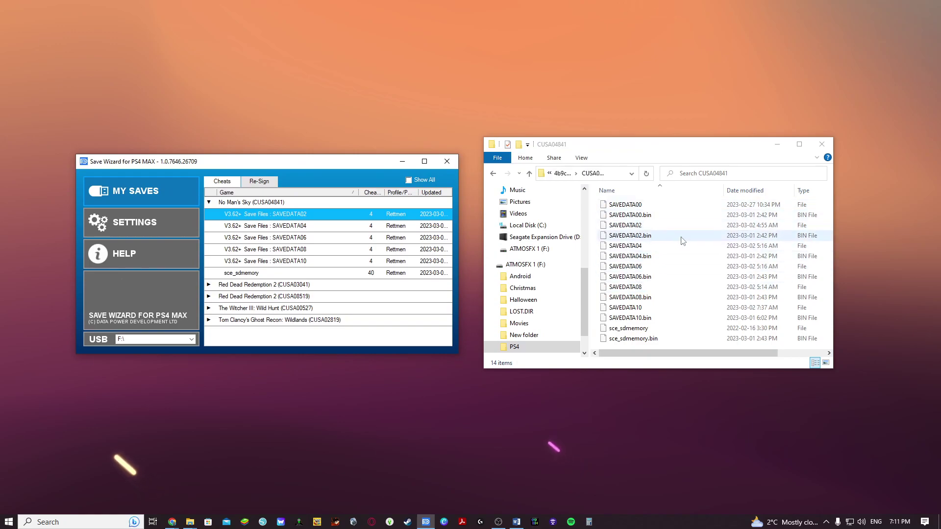
{"action": "right_click", "coordinate": [286, 263]}
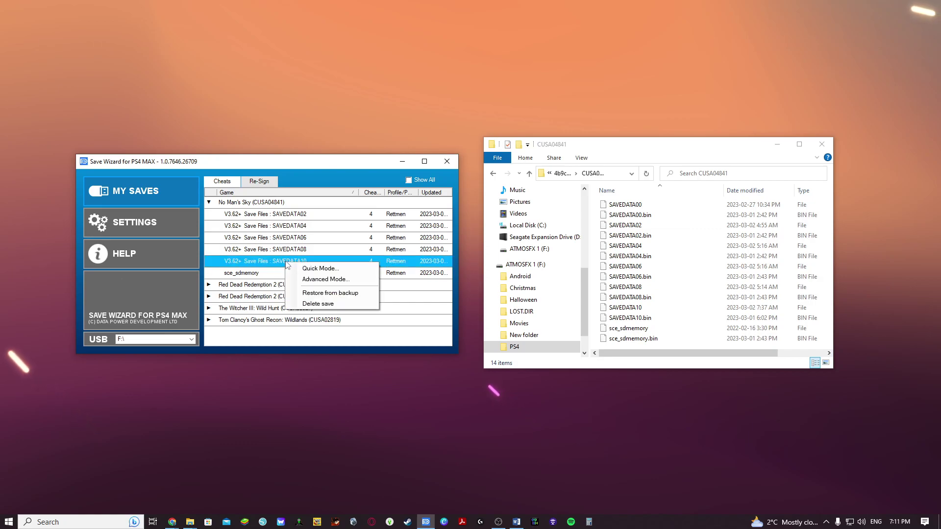
{"action": "left_click", "coordinate": [323, 279]}
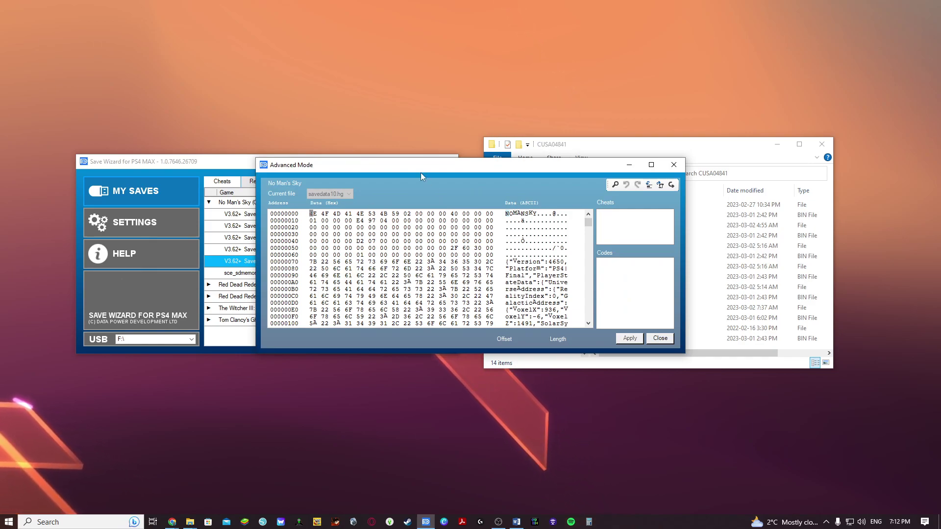
{"action": "left_click_drag", "start_coordinate": [476, 168], "coordinate": [511, 190]}
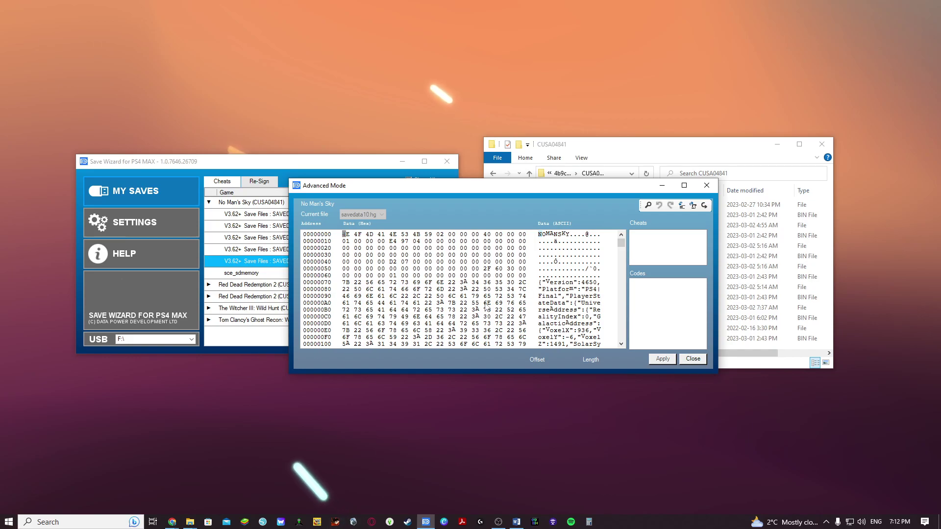
{"action": "scroll", "coordinate": [445, 317], "scroll_direction": "down", "scroll_amount": 5}
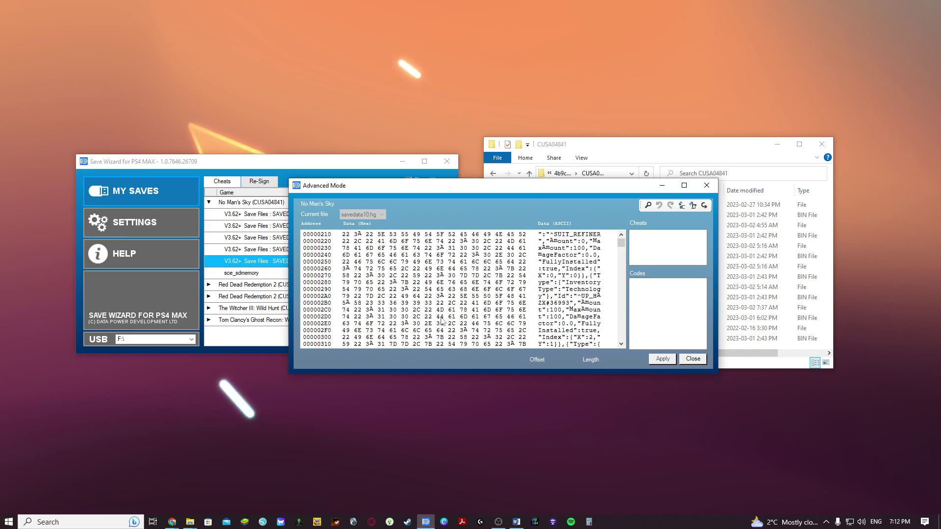
{"action": "scroll", "coordinate": [447, 314], "scroll_direction": "up", "scroll_amount": 5}
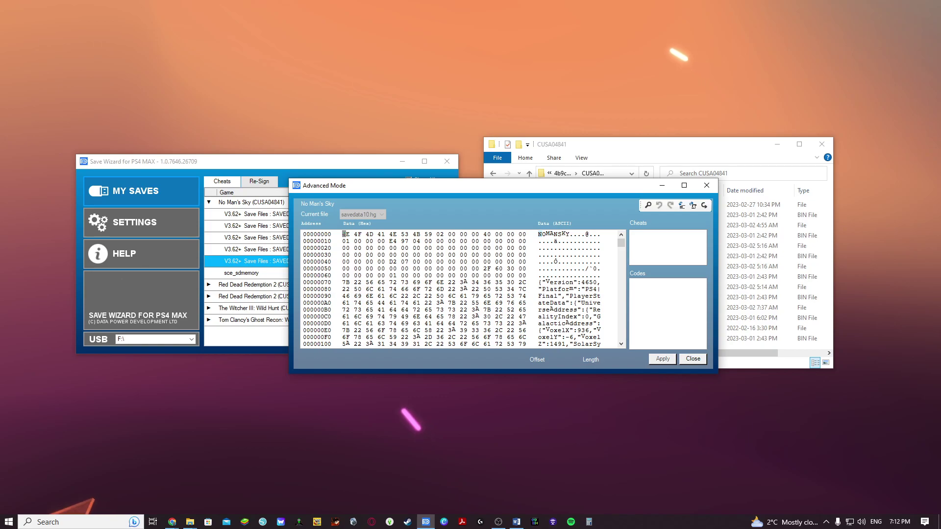
{"action": "left_click_drag", "start_coordinate": [527, 191], "coordinate": [484, 186]}
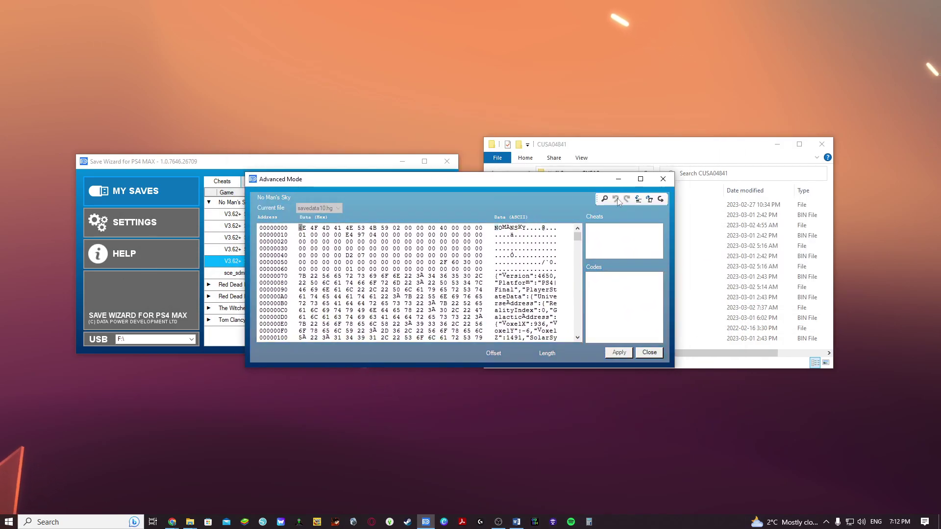
- Check the export location for savedata10.hg without saving, and look at the existing copy in the HG Files folder
{"action": "left_click", "coordinate": [650, 201]}
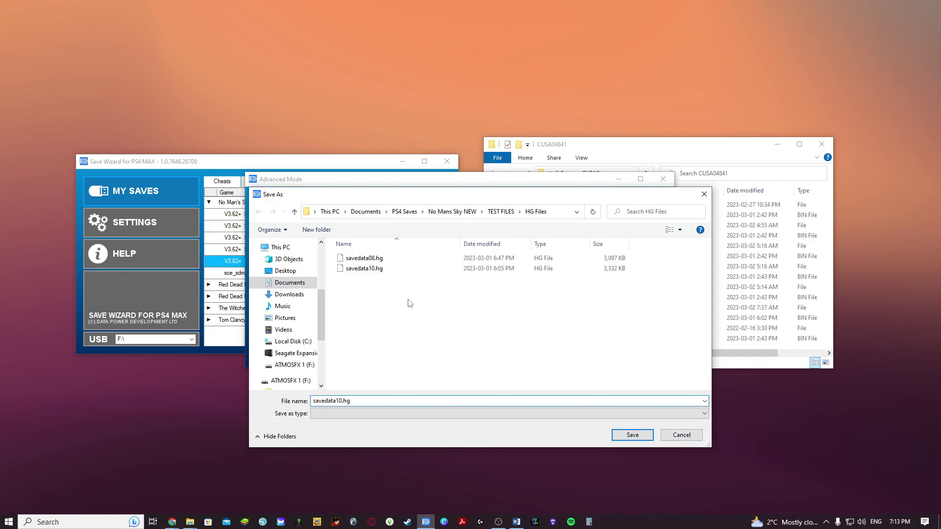
{"action": "left_click", "coordinate": [686, 437]}
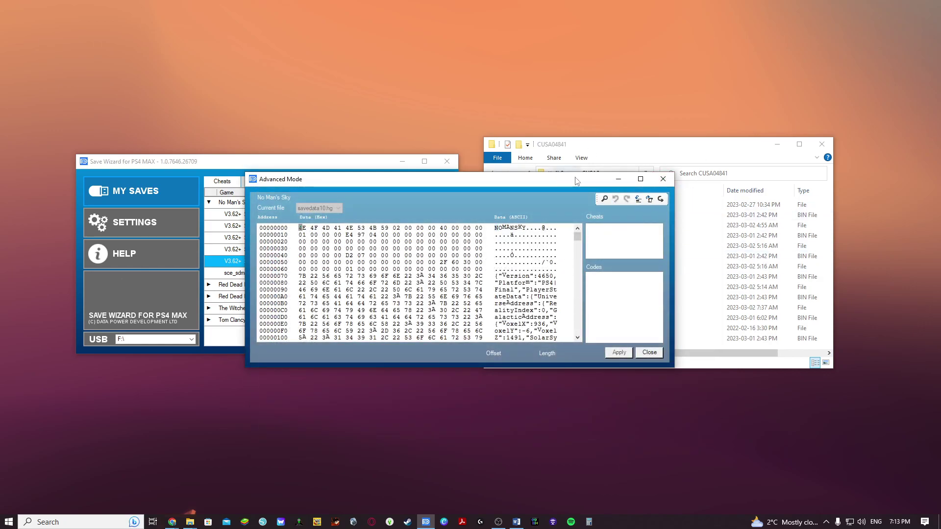
{"action": "mouse_move", "coordinate": [189, 522]}
{"action": "left_click", "coordinate": [156, 472]}
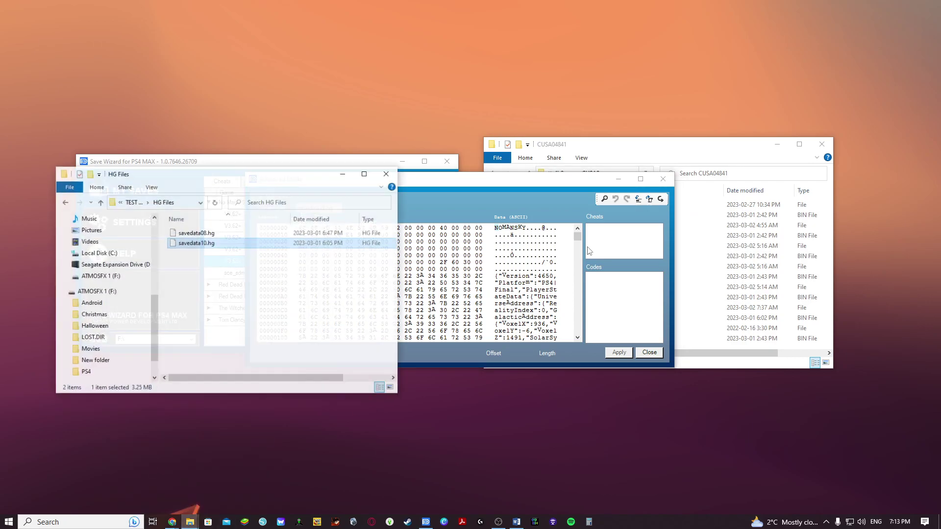
{"action": "left_click", "coordinate": [222, 244]}
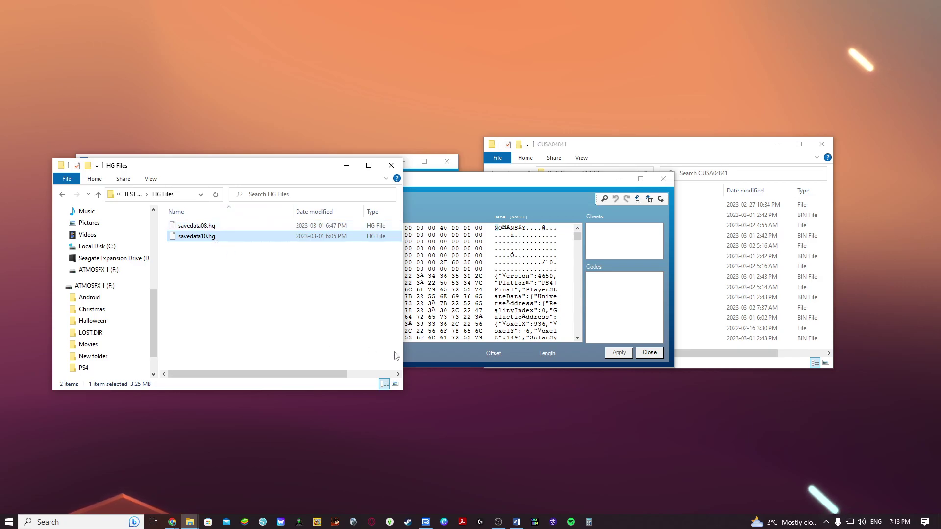
{"action": "left_click", "coordinate": [542, 430]}
{"action": "left_click", "coordinate": [568, 184]}
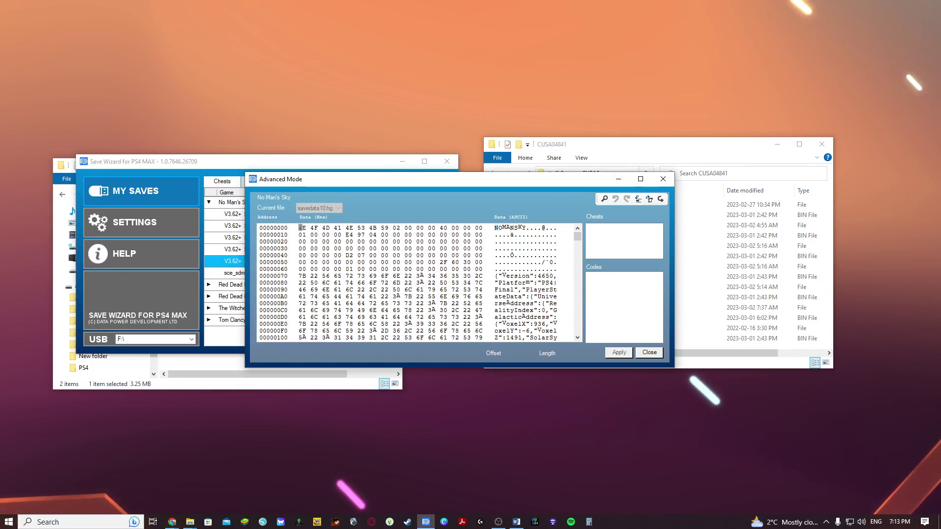
{"action": "left_click", "coordinate": [171, 522]}
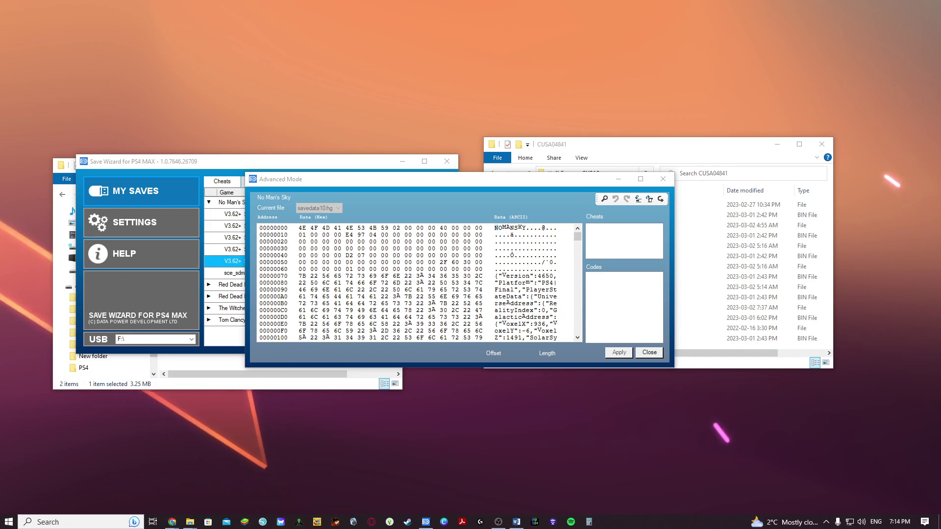
{"action": "left_click", "coordinate": [301, 228]}
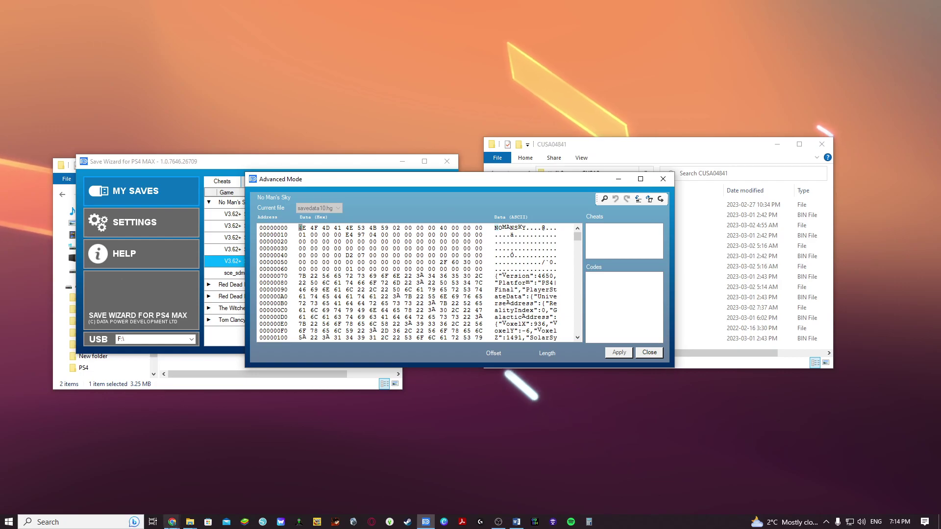
{"action": "left_click", "coordinate": [680, 151]}
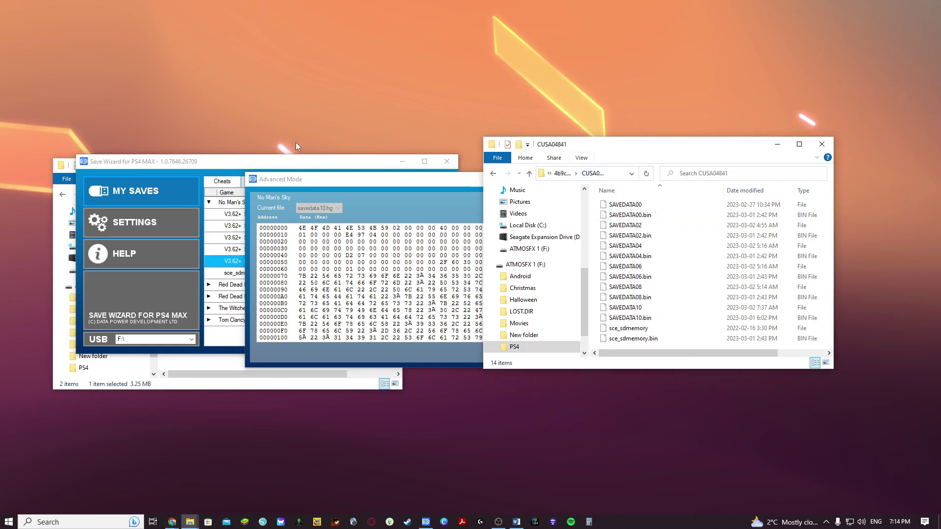
{"action": "left_click", "coordinate": [310, 168]}
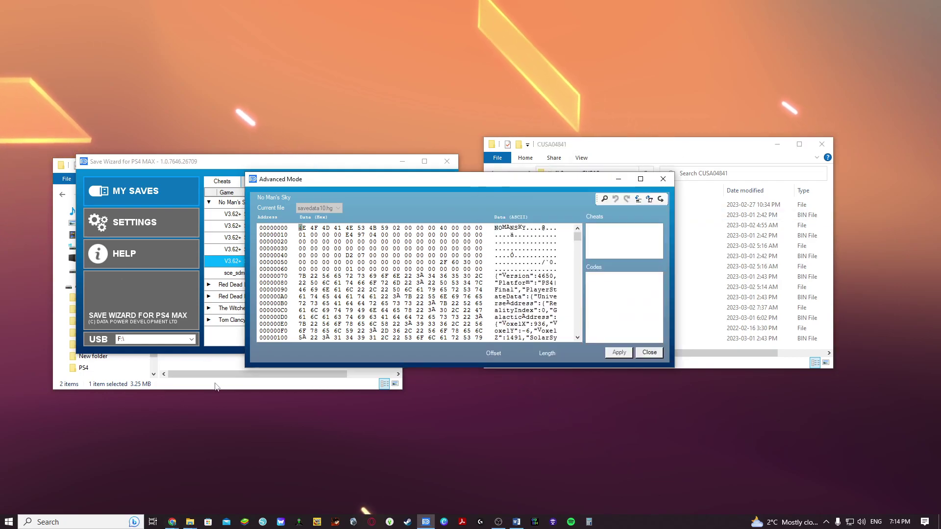
- Open Documents in a new File Explorer window and go to PS4 Saves, No Mans Sky NEW, SAVE EDITOR
{"action": "left_click", "coordinate": [123, 384]}
{"action": "scroll", "coordinate": [100, 284], "scroll_direction": "up", "scroll_amount": 3}
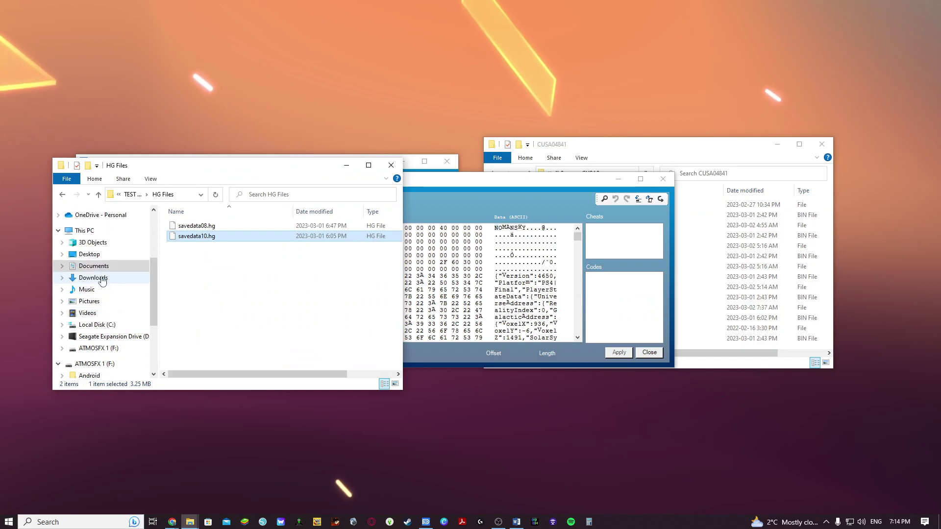
{"action": "right_click", "coordinate": [101, 267]}
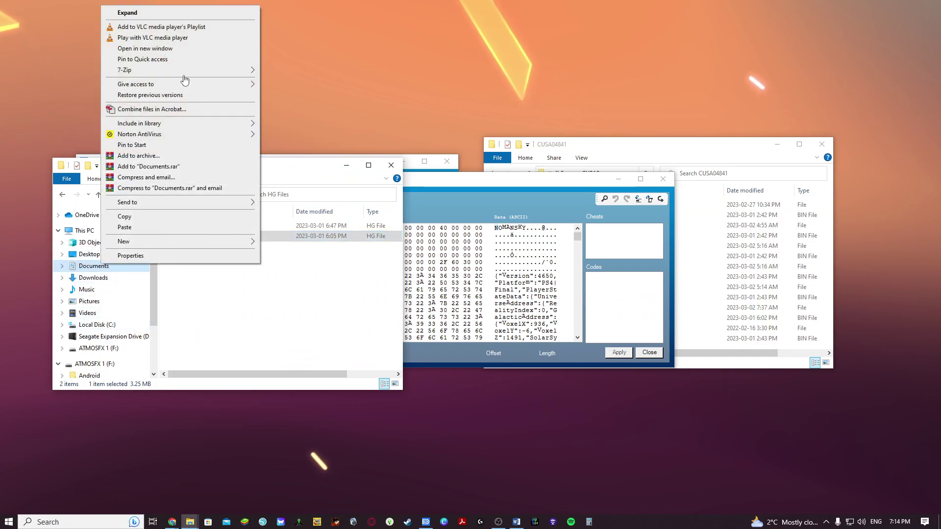
{"action": "left_click", "coordinate": [175, 50]}
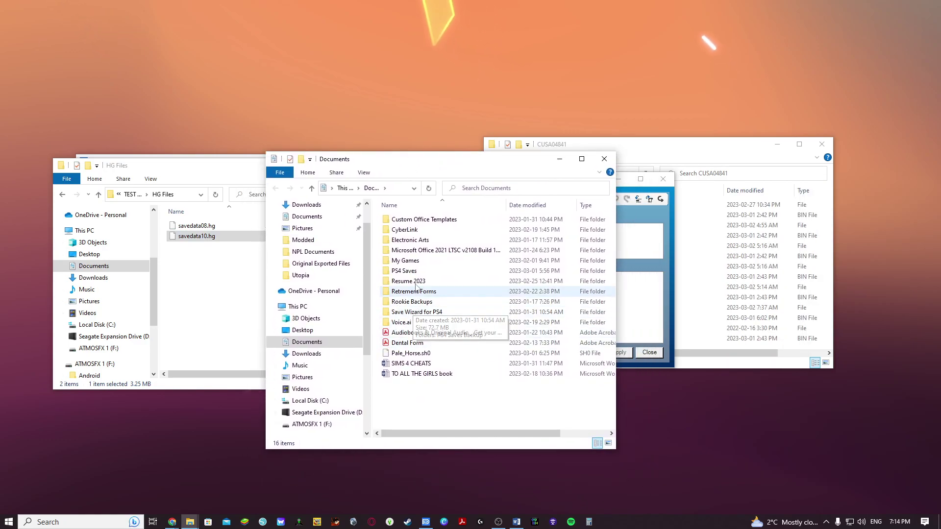
{"action": "double_click", "coordinate": [407, 271]}
{"action": "double_click", "coordinate": [417, 240]}
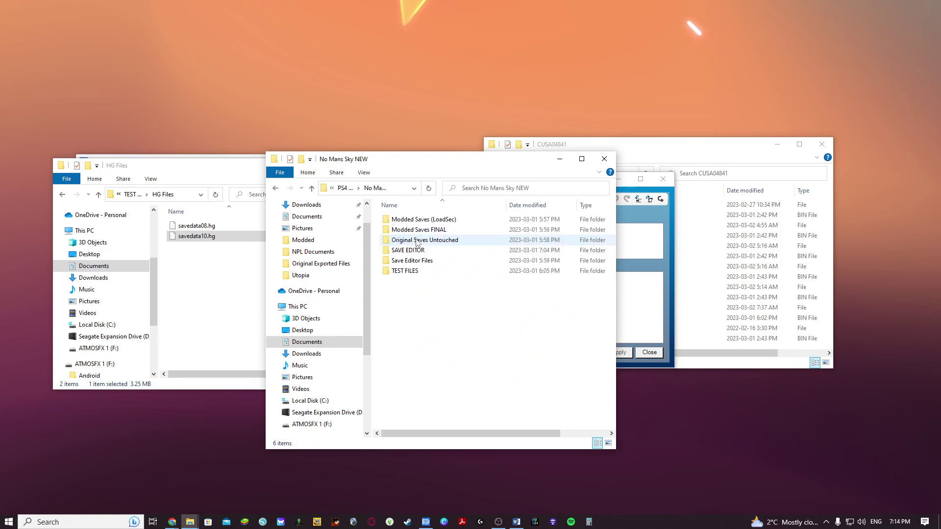
{"action": "double_click", "coordinate": [407, 251]}
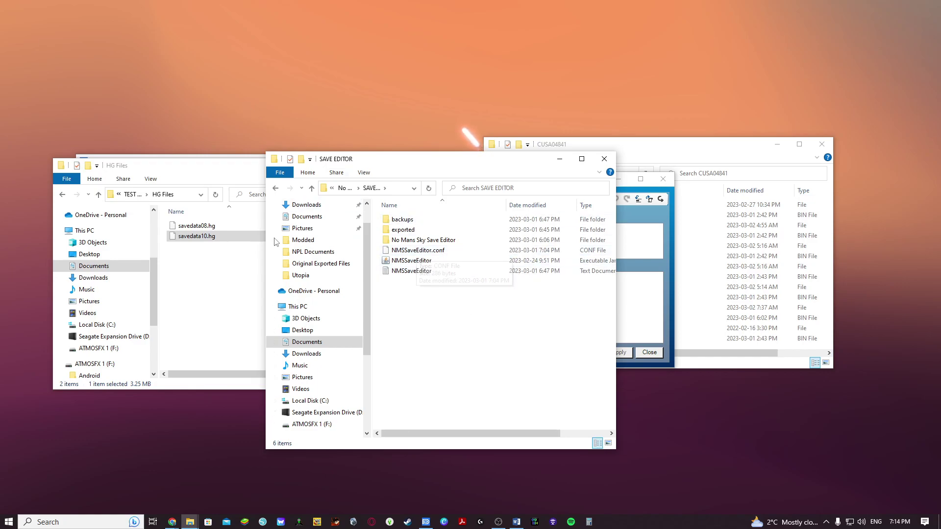
- Launch the NMSSaveEditor executable Jar file from the SAVE EDITOR folder
{"action": "left_click", "coordinate": [417, 261]}
{"action": "left_click_drag", "start_coordinate": [500, 435], "coordinate": [420, 436]}
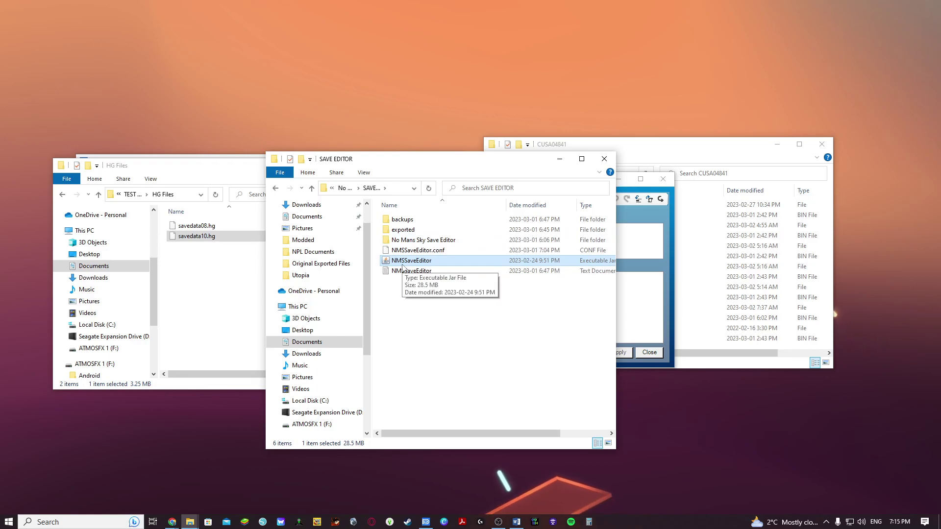
{"action": "double_click", "coordinate": [415, 259]}
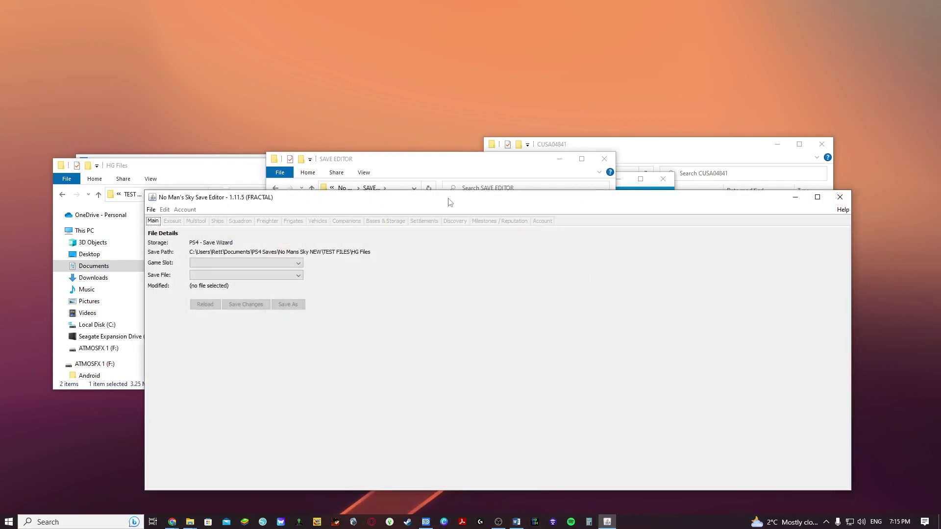
- Open savedata10.hg from the HG Files folder in the save editor and dismiss the warning
{"action": "left_click_drag", "start_coordinate": [465, 197], "coordinate": [439, 138]}
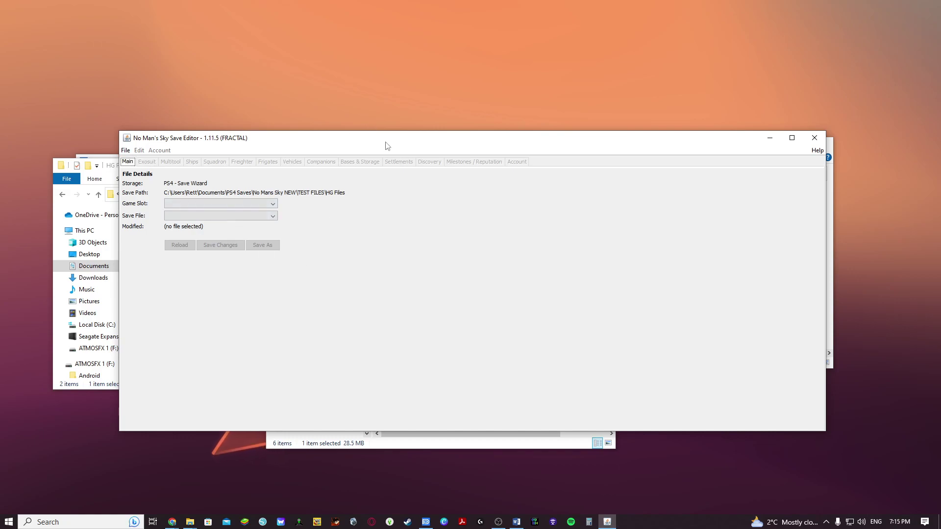
{"action": "left_click_drag", "start_coordinate": [385, 143], "coordinate": [432, 147]}
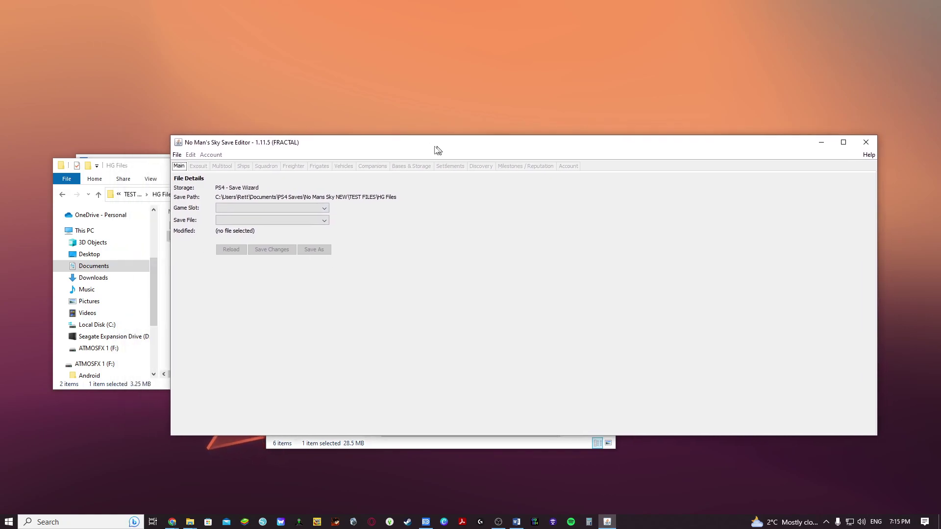
{"action": "left_click", "coordinate": [172, 156]}
{"action": "left_click", "coordinate": [172, 155]}
{"action": "left_click", "coordinate": [184, 170]}
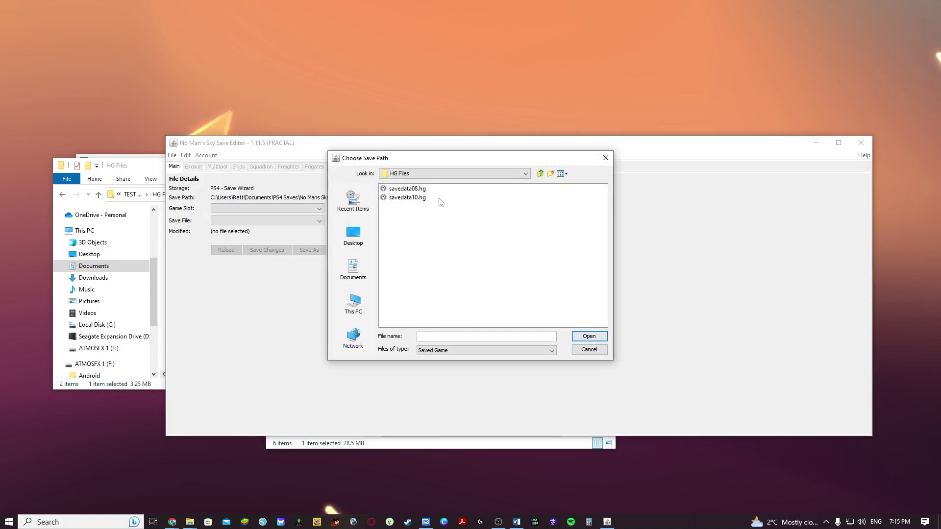
{"action": "left_click", "coordinate": [407, 197]}
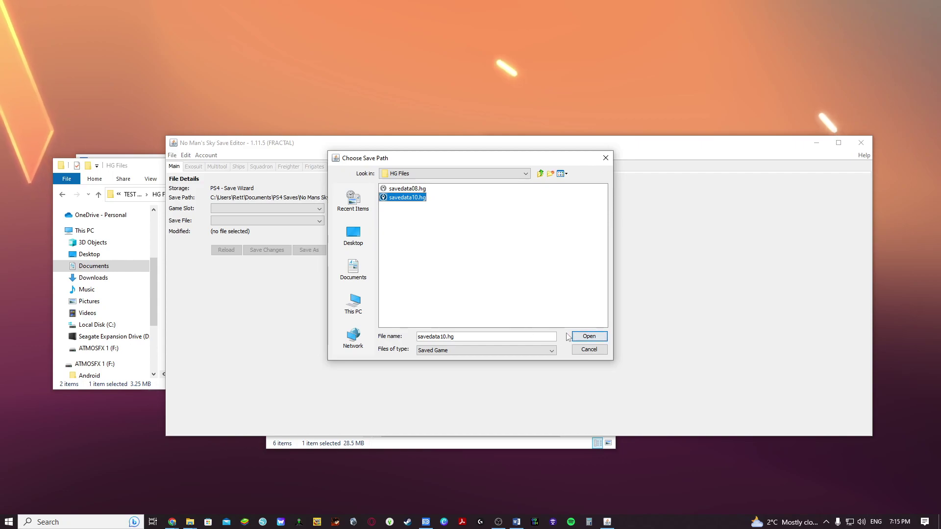
{"action": "left_click", "coordinate": [583, 336]}
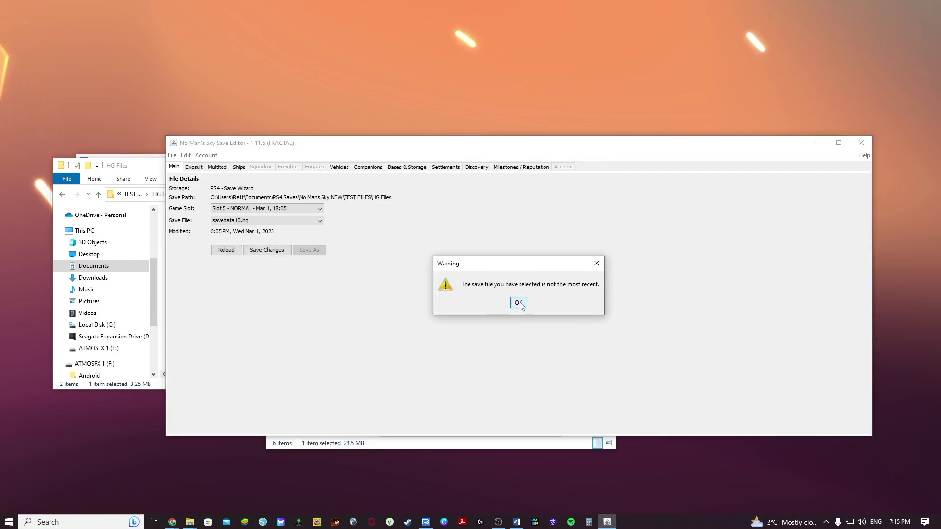
{"action": "left_click", "coordinate": [518, 303]}
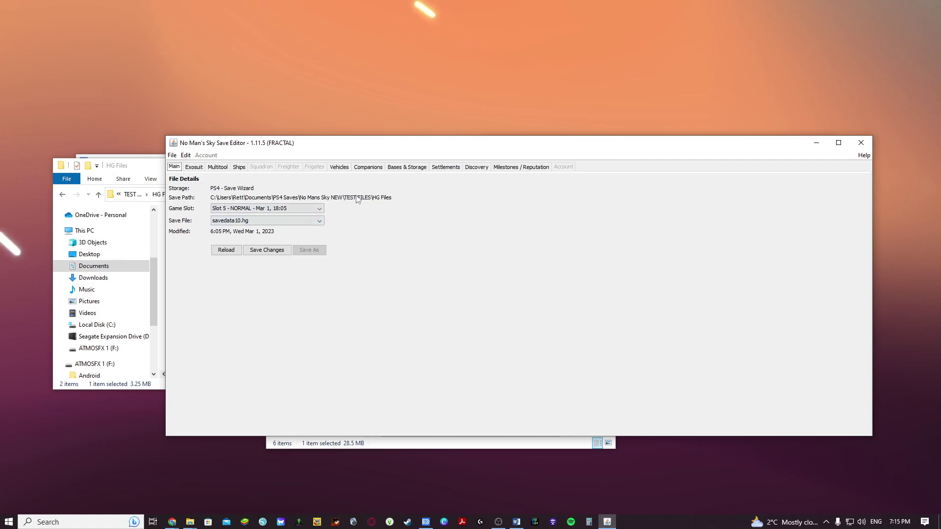
- Check the available save files and game slots, keeping savedata10.hg in Slot 5 selected
{"action": "left_click", "coordinate": [255, 224]}
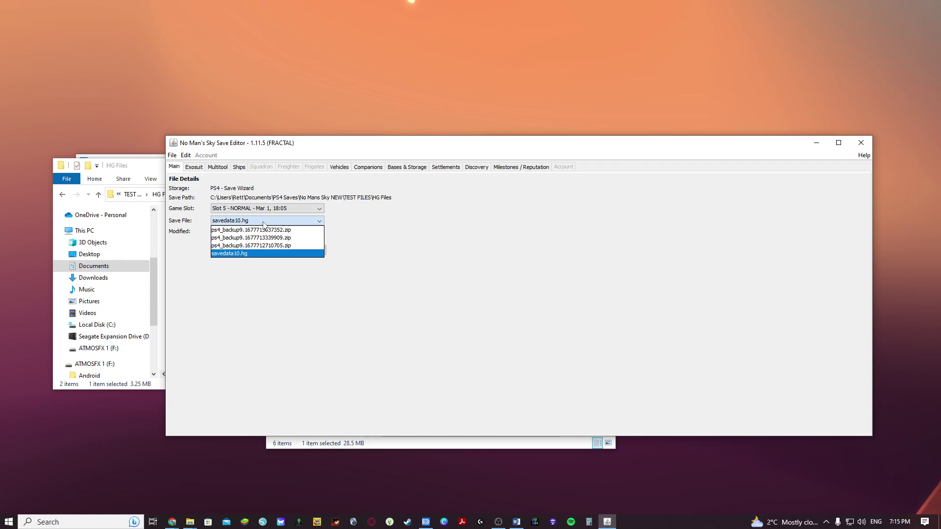
{"action": "left_click", "coordinate": [302, 221]}
{"action": "left_click", "coordinate": [303, 222]}
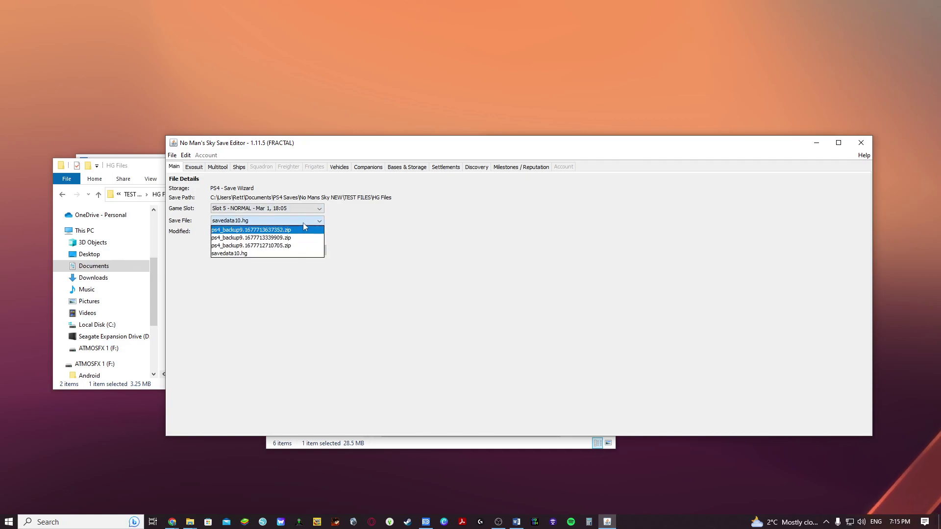
{"action": "left_click", "coordinate": [302, 222]}
{"action": "left_click", "coordinate": [317, 209]}
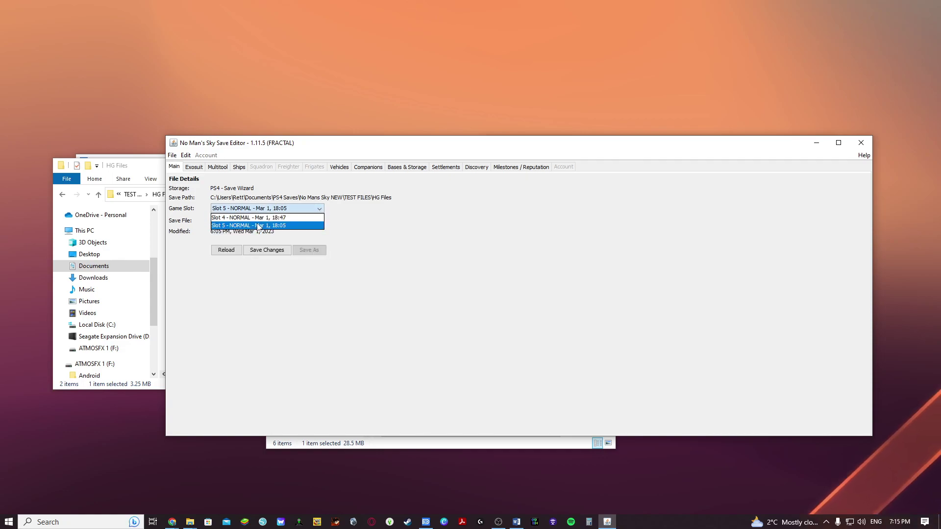
{"action": "left_click", "coordinate": [310, 210]}
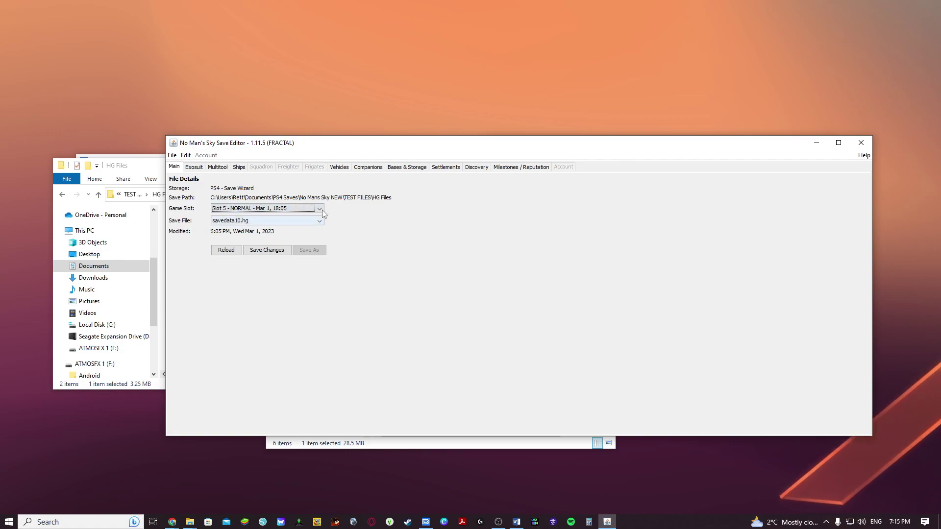
- Maximize the editor and enable all slots in the Exosuit's General inventory, starting with a single slot in the fourth row
{"action": "left_click", "coordinate": [194, 168]}
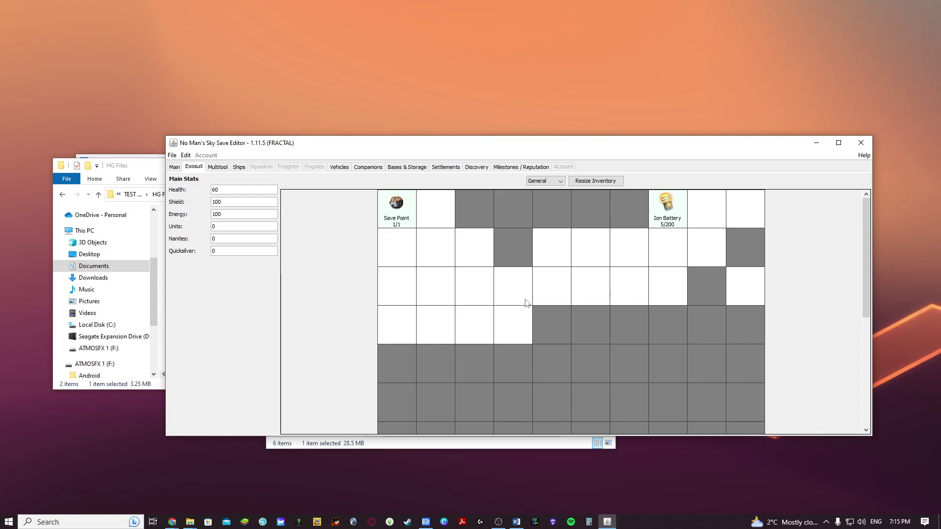
{"action": "left_click", "coordinate": [838, 143]}
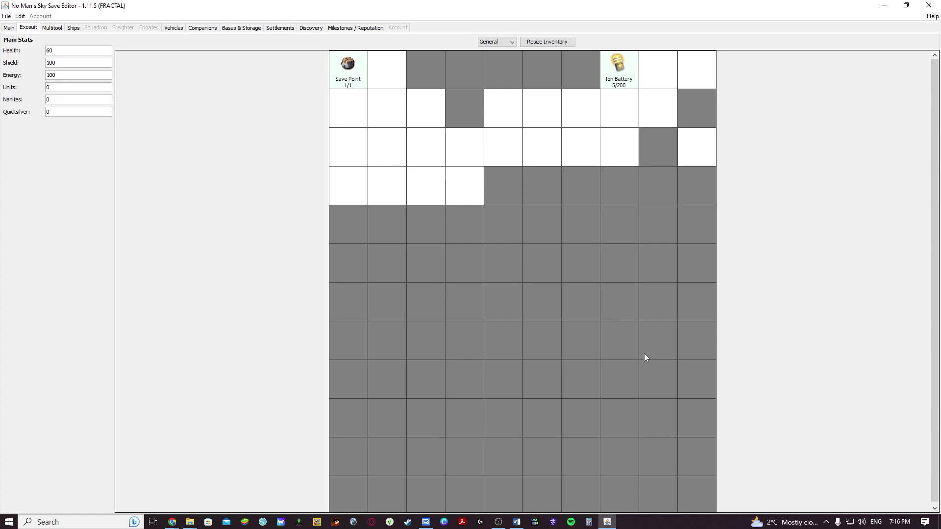
{"action": "right_click", "coordinate": [487, 171]}
{"action": "left_click", "coordinate": [502, 176]}
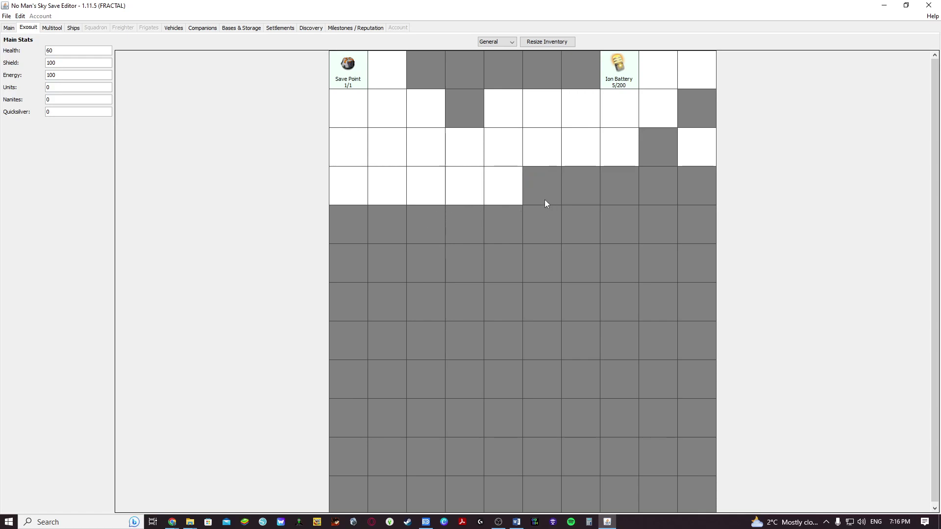
{"action": "right_click", "coordinate": [515, 154]}
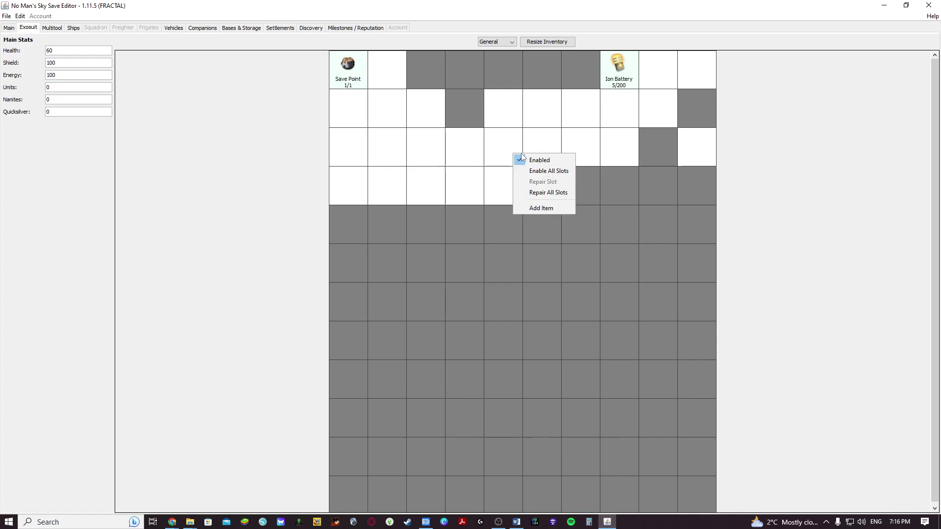
{"action": "left_click", "coordinate": [569, 175]}
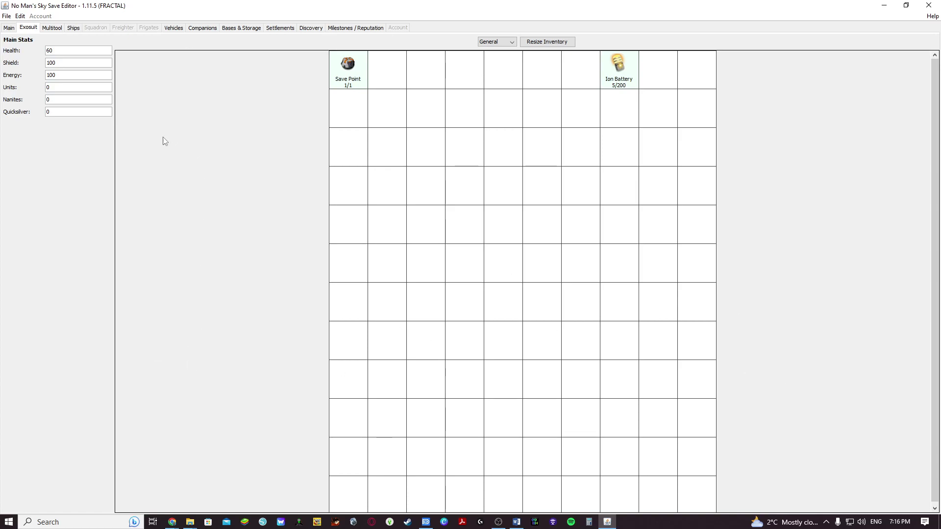
- Look at the Multitool inventory and enable all slots in the Hauler ship's General inventory
{"action": "left_click", "coordinate": [52, 28]}
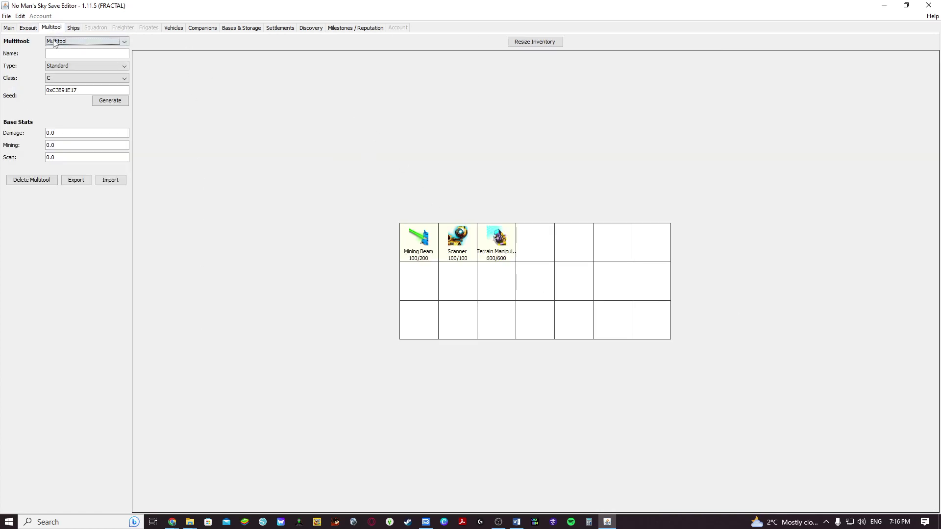
{"action": "left_click", "coordinate": [74, 28]}
{"action": "right_click", "coordinate": [566, 275]}
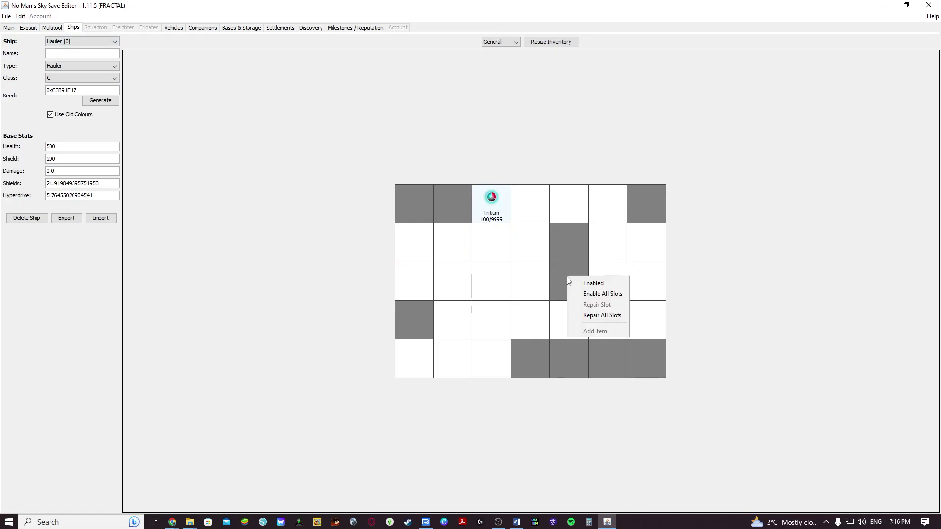
{"action": "left_click", "coordinate": [593, 292]}
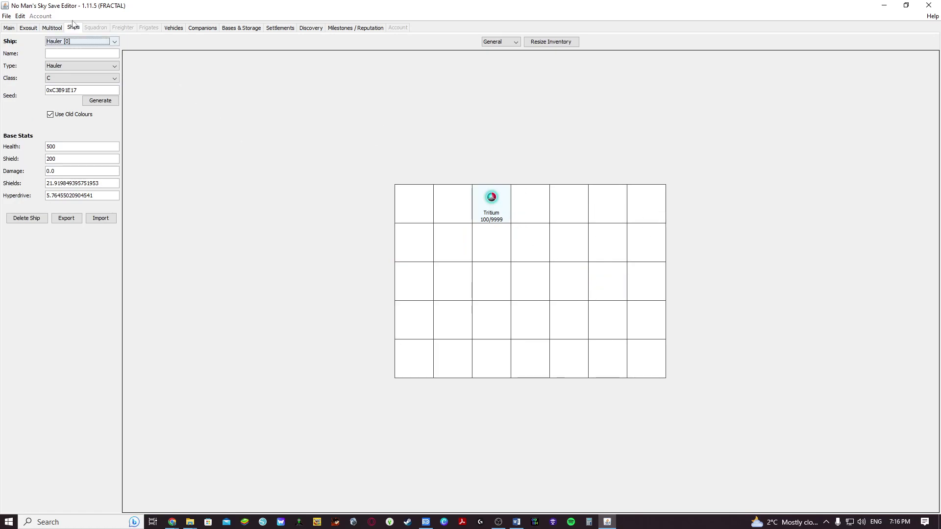
- Return to the Exosuit and enable all slots in its Technology inventory
{"action": "left_click", "coordinate": [54, 28]}
{"action": "left_click", "coordinate": [30, 28]}
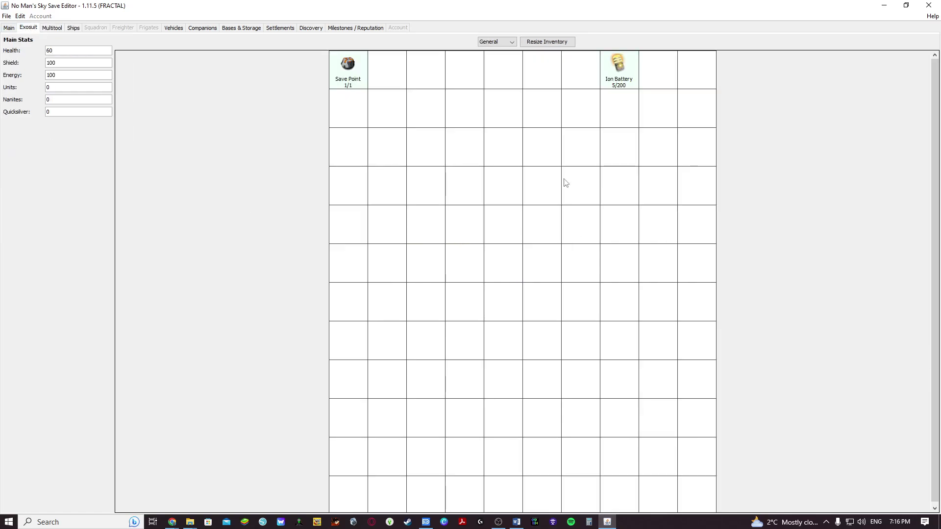
{"action": "left_click", "coordinate": [508, 43]}
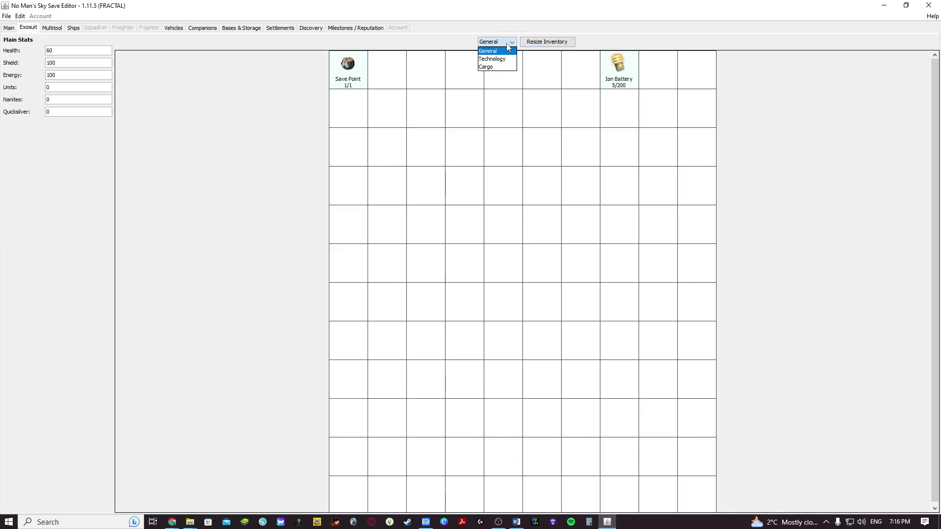
{"action": "left_click", "coordinate": [507, 59]}
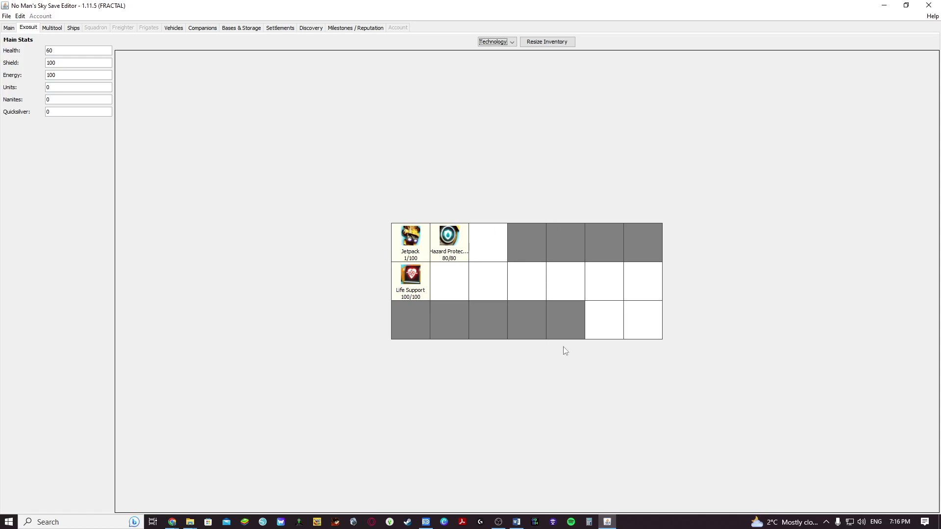
{"action": "right_click", "coordinate": [531, 254]}
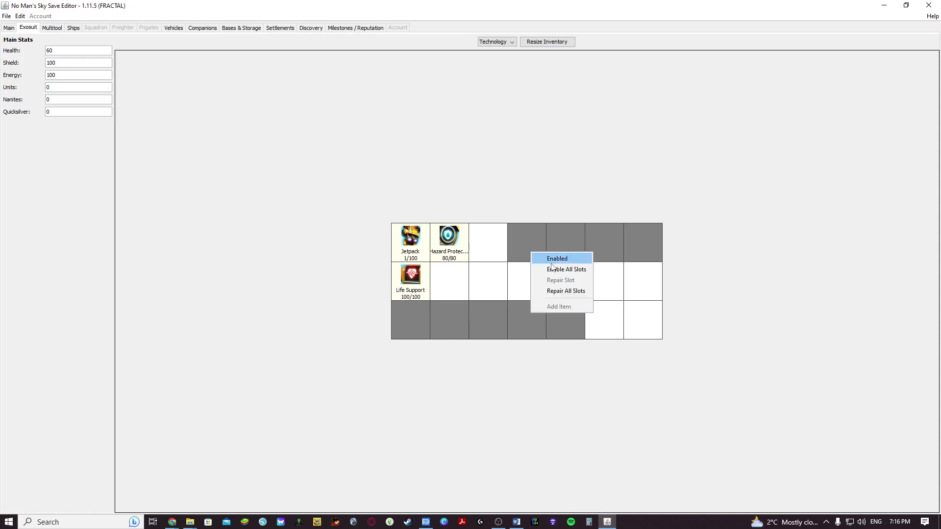
{"action": "left_click", "coordinate": [563, 269]}
- Enable all slots in the Exosuit's Cargo inventory
{"action": "left_click", "coordinate": [504, 41]}
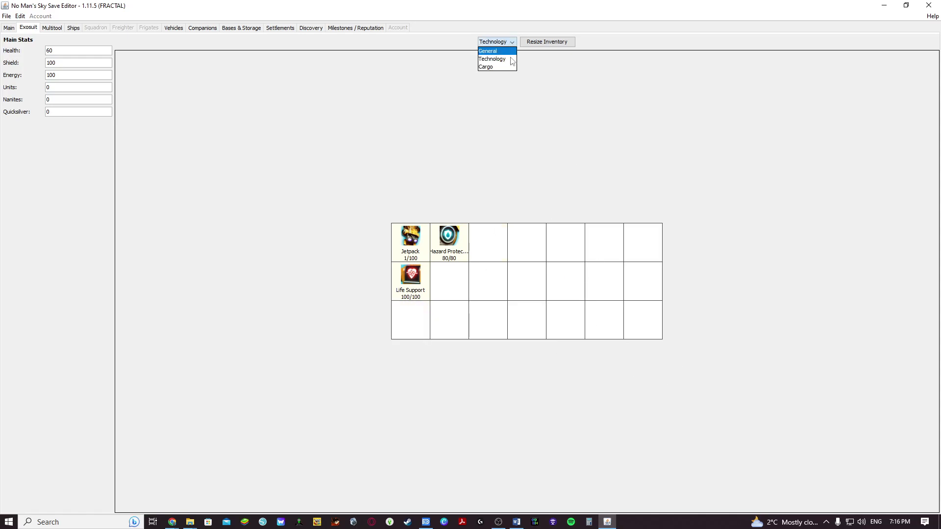
{"action": "left_click", "coordinate": [495, 66]}
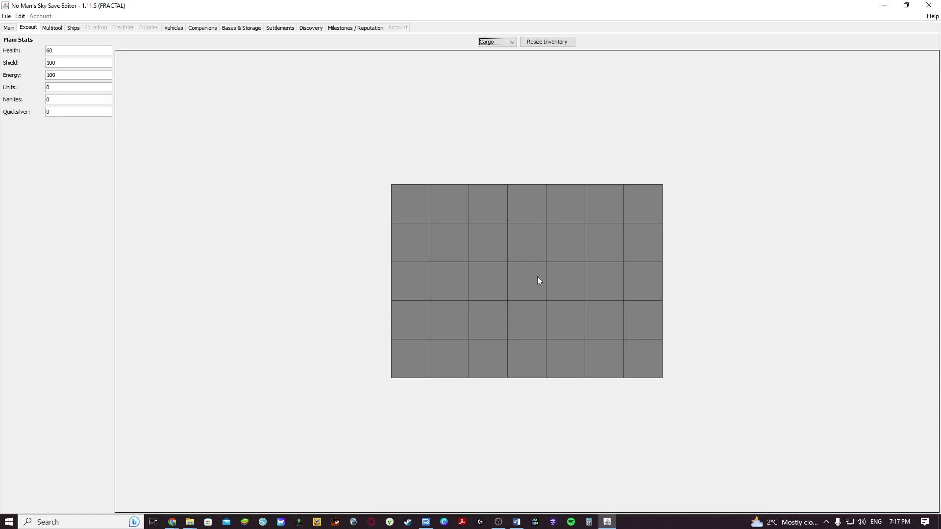
{"action": "right_click", "coordinate": [508, 265]}
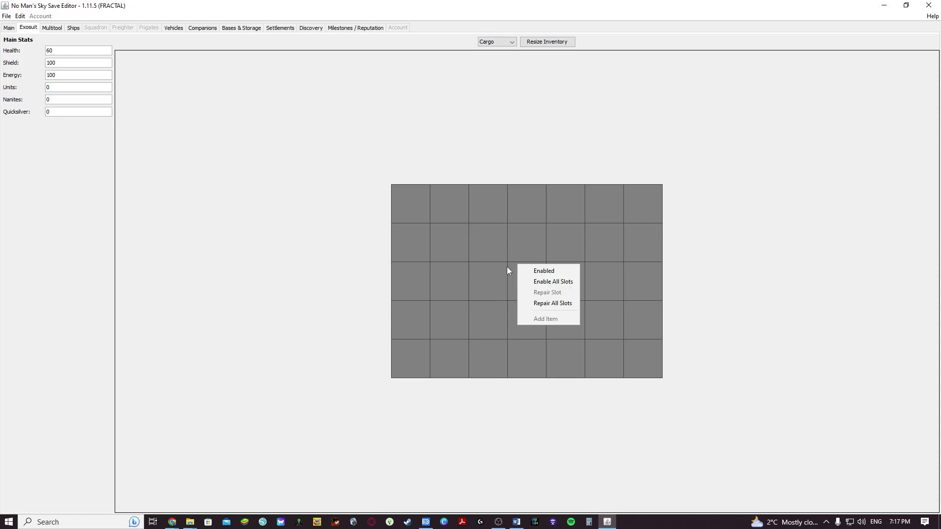
{"action": "left_click", "coordinate": [544, 279]}
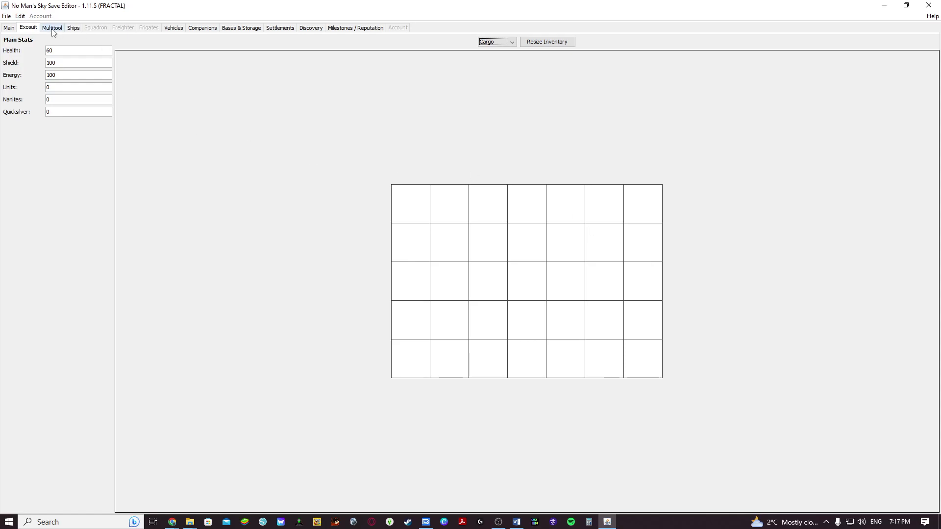
- Review the Exosuit's Technology and Cargo inventories
{"action": "left_click", "coordinate": [492, 42]}
{"action": "left_click", "coordinate": [495, 42]}
{"action": "left_click", "coordinate": [499, 42]}
{"action": "left_click", "coordinate": [500, 59]}
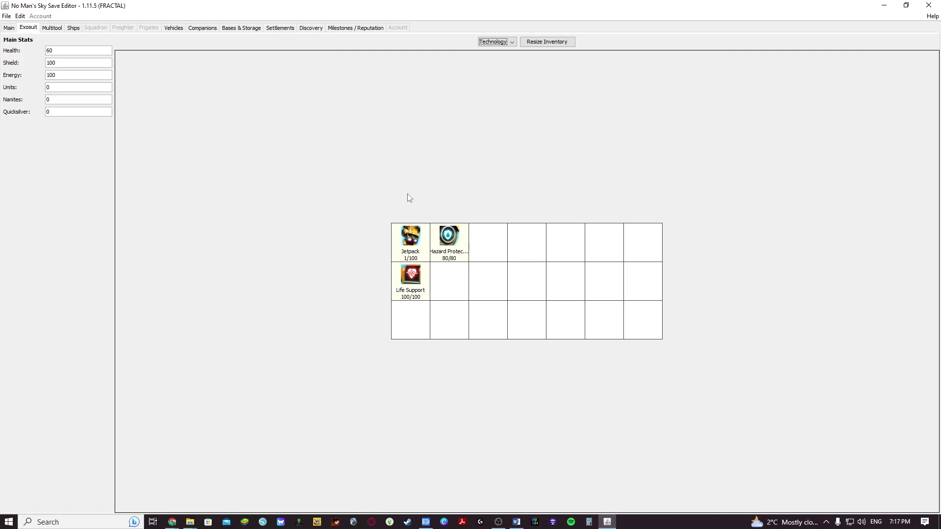
{"action": "left_click", "coordinate": [498, 42]}
{"action": "left_click", "coordinate": [499, 67]}
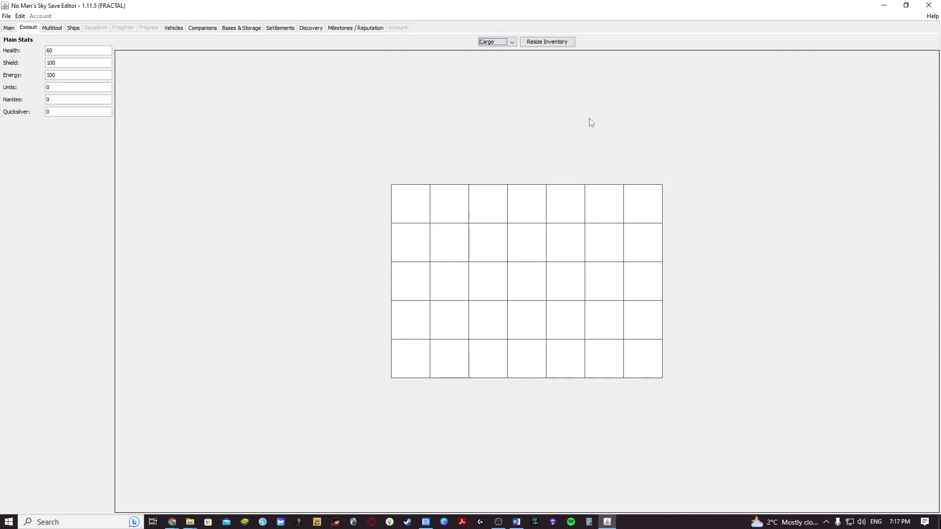
- Fill the Ion Battery stack in the Exosuit's General inventory
{"action": "left_click", "coordinate": [511, 43]}
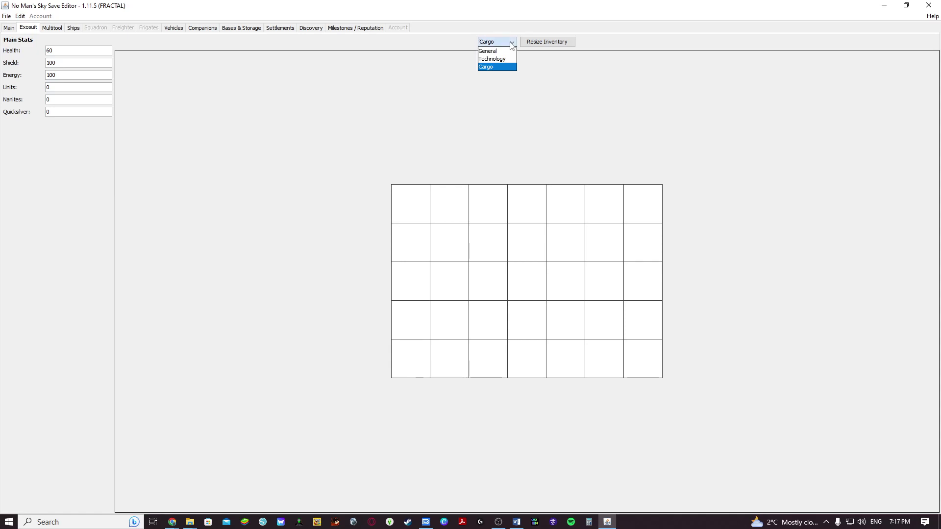
{"action": "left_click", "coordinate": [489, 51]}
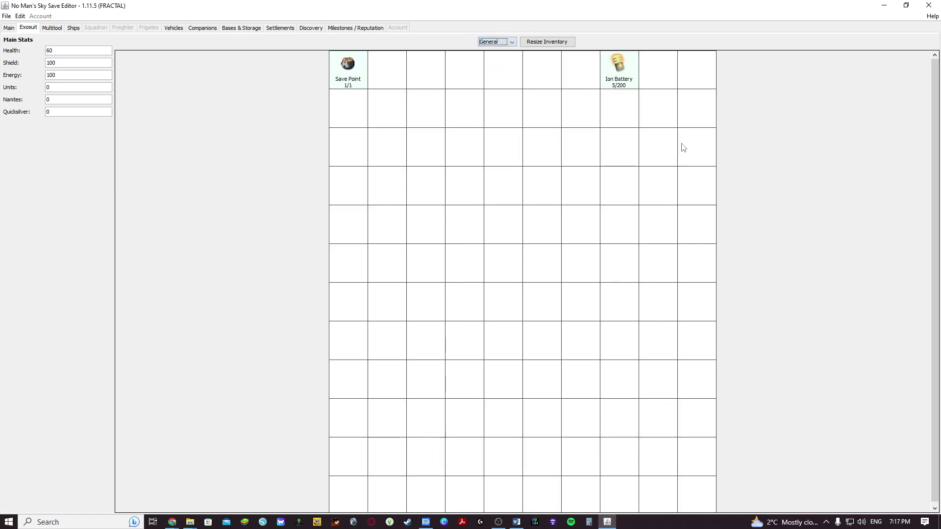
{"action": "right_click", "coordinate": [620, 77]}
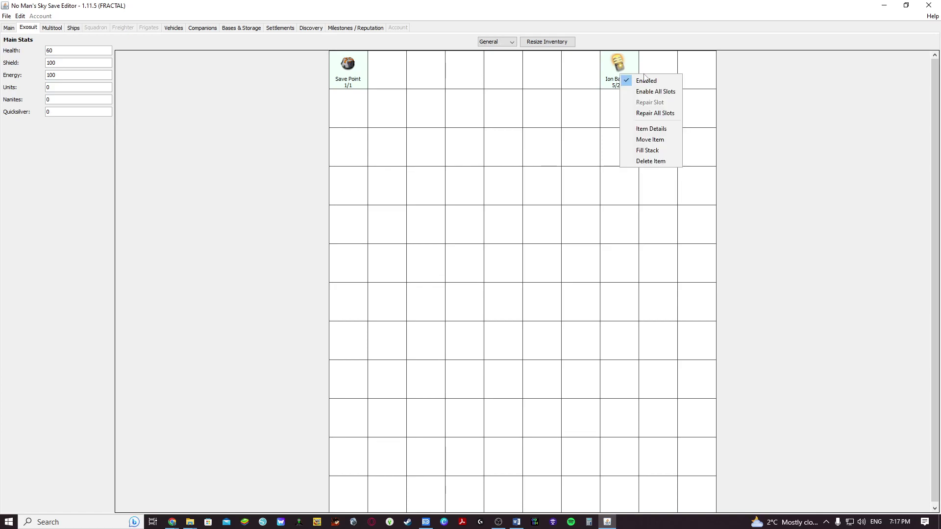
{"action": "left_click", "coordinate": [658, 150]}
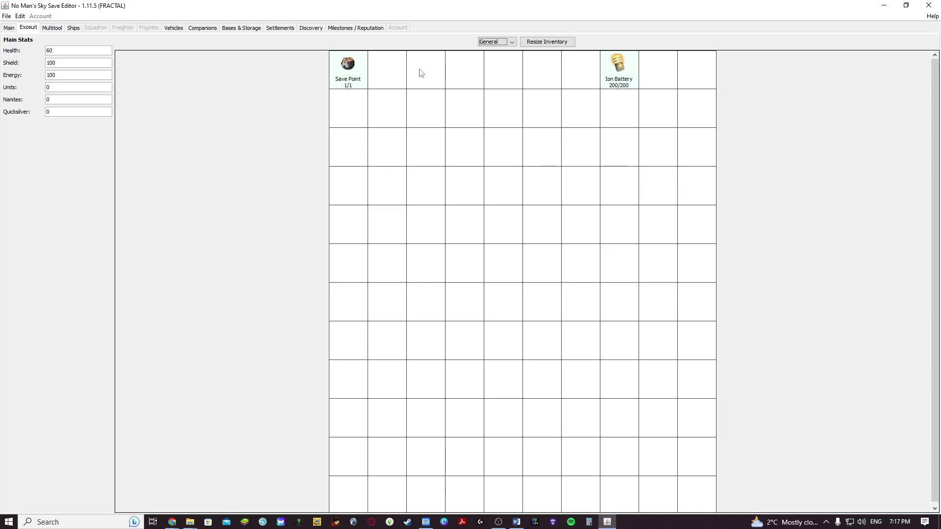
- Add Carbon from the Substance type's Fuel category to the empty slot beside Save Point in the Exosuit's General inventory
{"action": "right_click", "coordinate": [400, 75]}
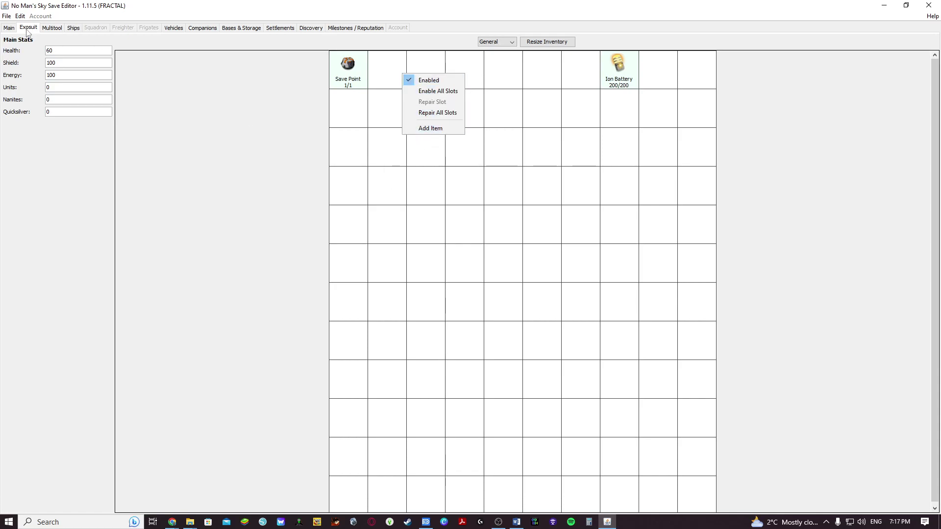
{"action": "left_click", "coordinate": [439, 129]}
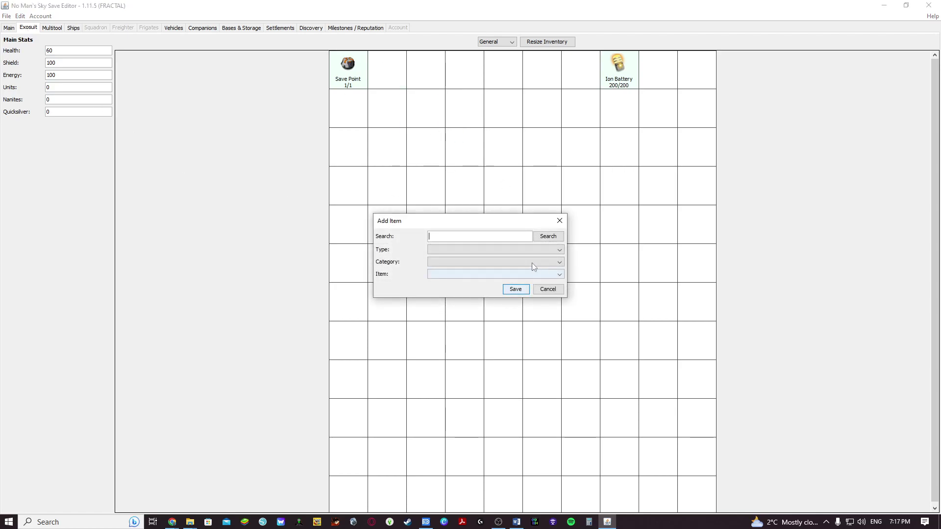
{"action": "left_click", "coordinate": [521, 251]}
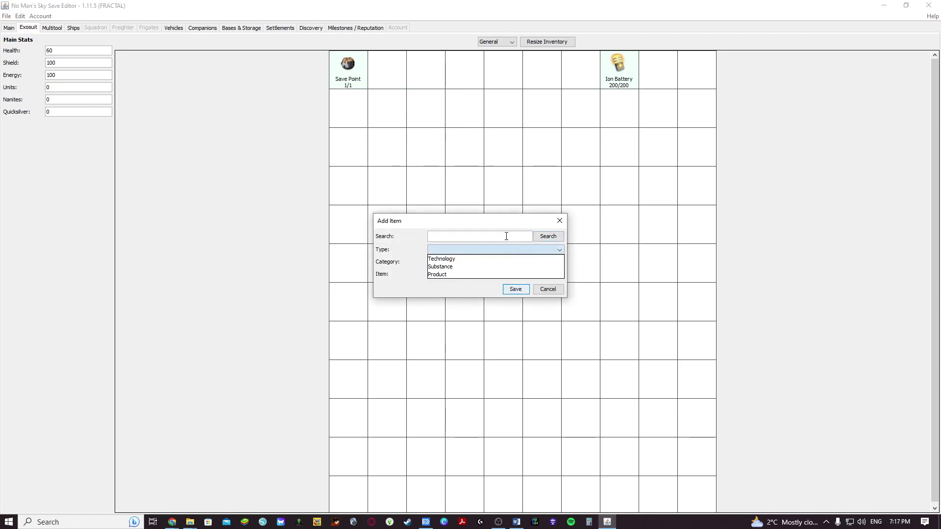
{"action": "left_click", "coordinate": [475, 267]}
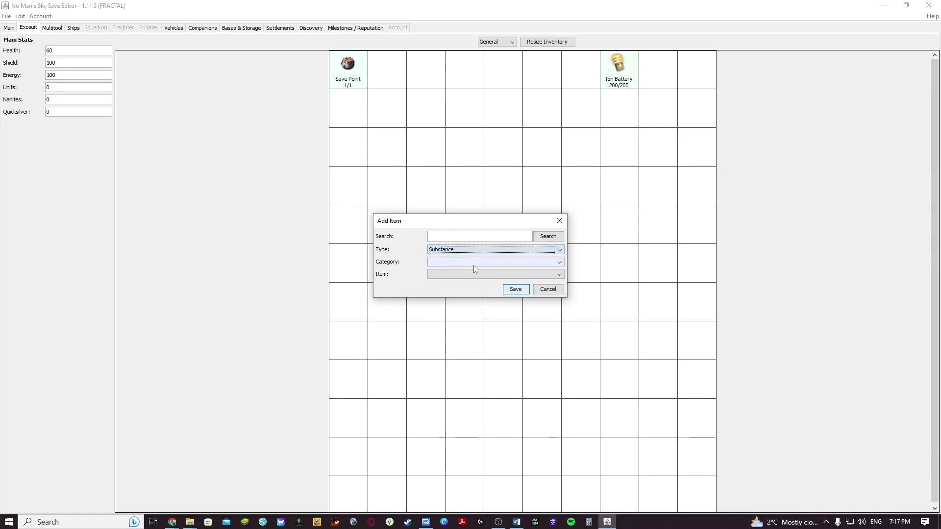
{"action": "left_click", "coordinate": [477, 263]}
{"action": "left_click", "coordinate": [466, 275]}
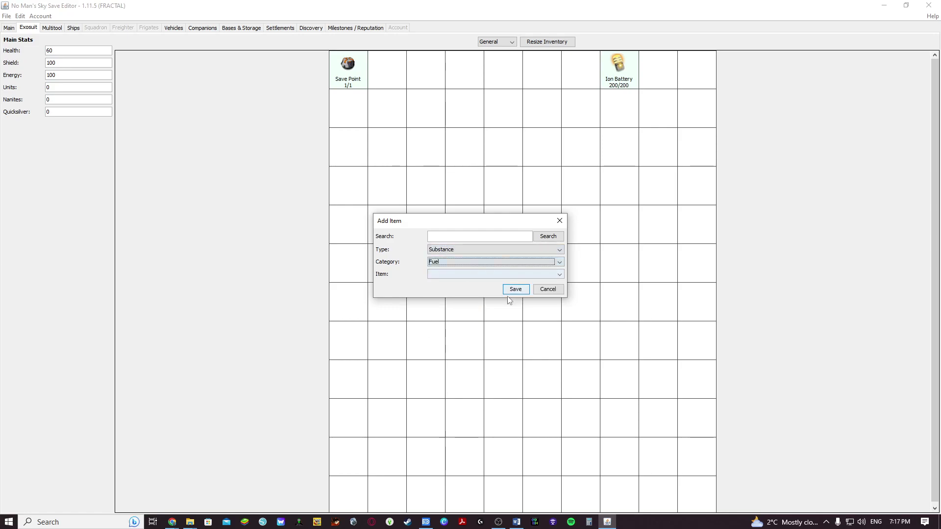
{"action": "left_click", "coordinate": [479, 273]}
{"action": "left_click", "coordinate": [450, 284]}
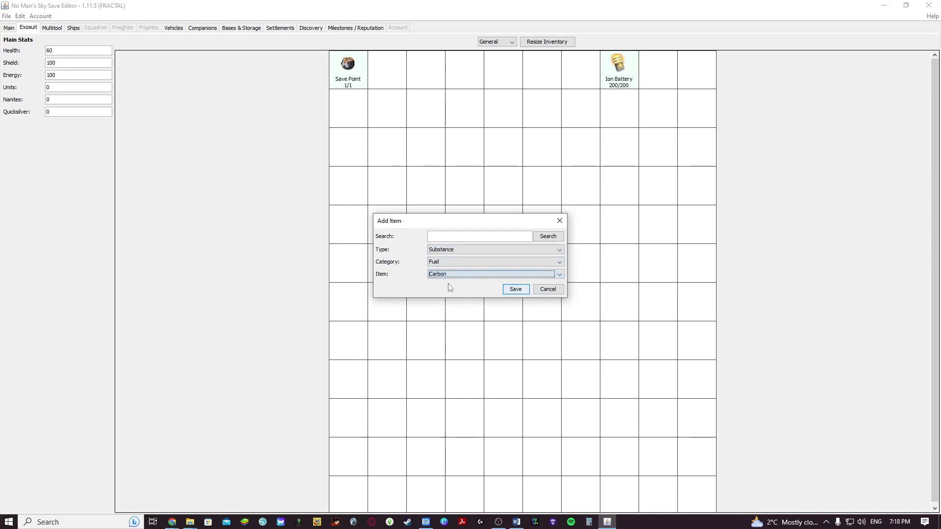
{"action": "left_click", "coordinate": [529, 291]}
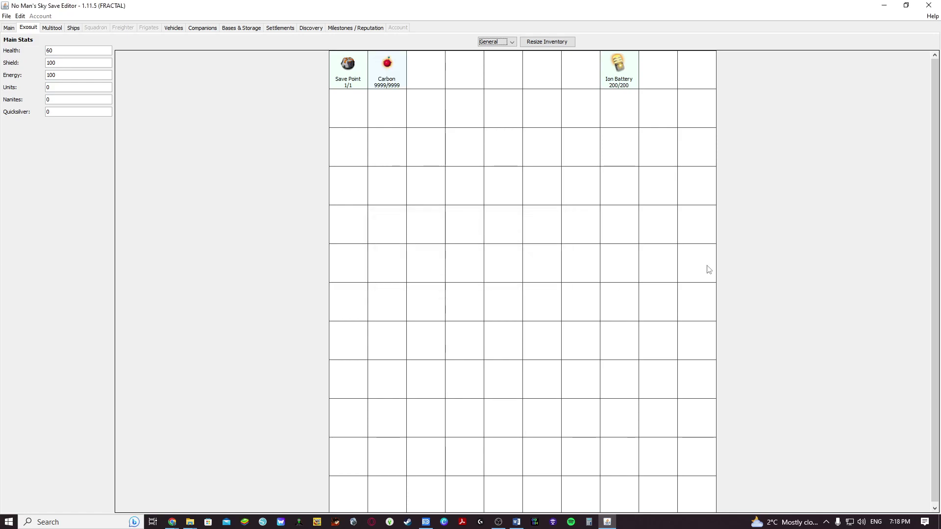
- Add Oxygen from the Fuel substances to the slot beside Carbon
{"action": "right_click", "coordinate": [422, 83]}
{"action": "left_click", "coordinate": [450, 139]}
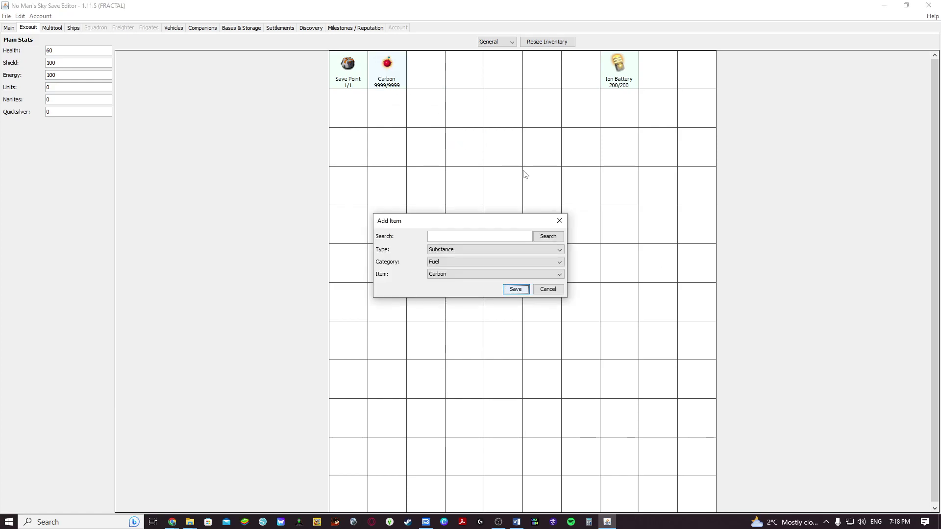
{"action": "left_click", "coordinate": [451, 273]}
{"action": "left_click", "coordinate": [456, 294]}
{"action": "left_click", "coordinate": [512, 291]}
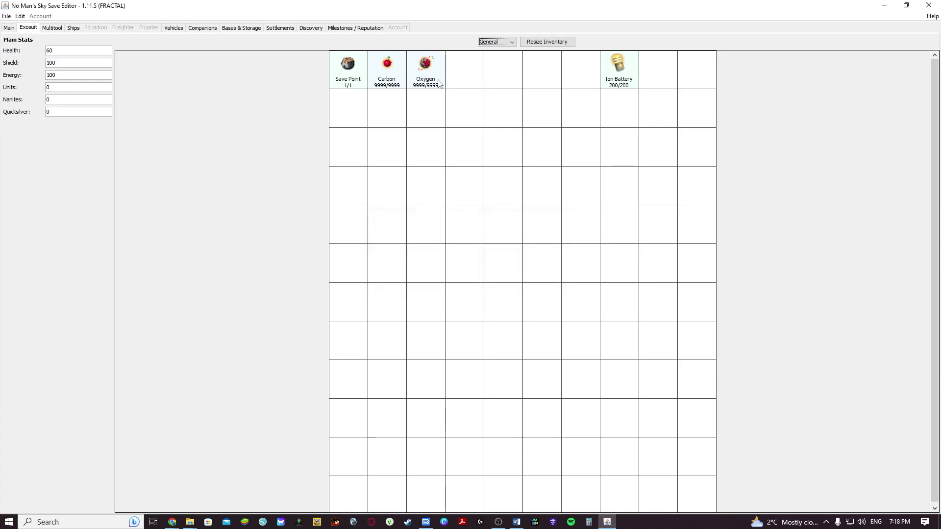
- Add Gold from the Exotic substances to the slot beside Oxygen
{"action": "right_click", "coordinate": [461, 69]}
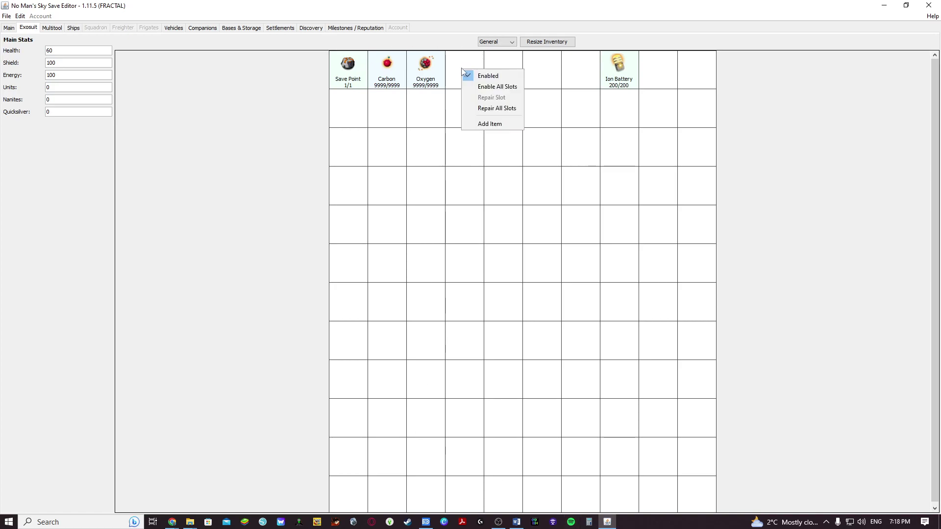
{"action": "left_click", "coordinate": [489, 124]}
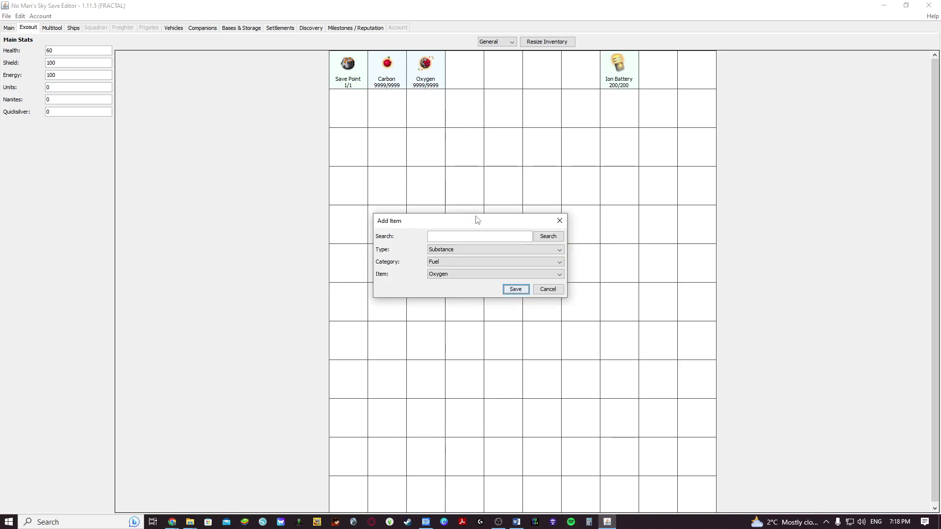
{"action": "left_click", "coordinate": [494, 261]}
{"action": "left_click", "coordinate": [455, 318]}
{"action": "left_click", "coordinate": [475, 274]}
{"action": "left_click", "coordinate": [469, 280]}
{"action": "left_click", "coordinate": [516, 289]}
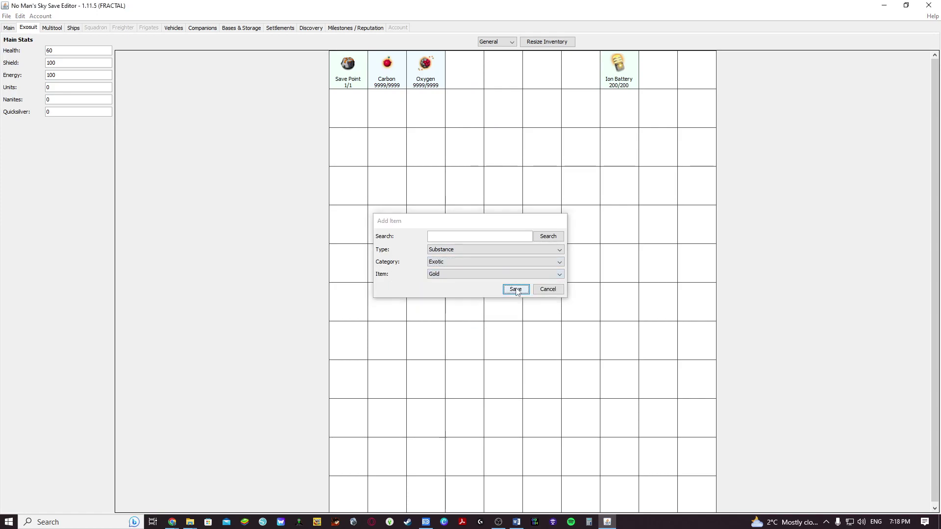
- Add two more Gold stacks to the next two empty slots of the Exosuit's General inventory
{"action": "right_click", "coordinate": [506, 75]}
{"action": "left_click", "coordinate": [534, 129]}
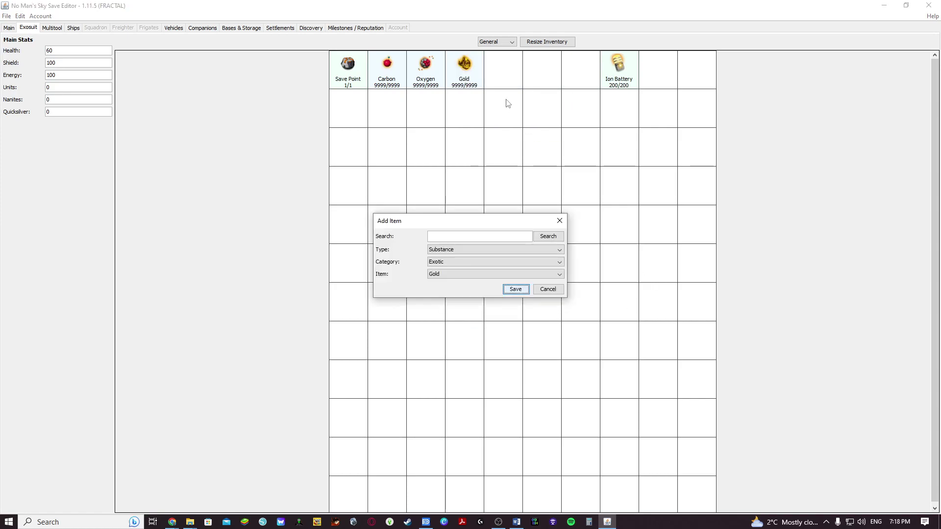
{"action": "left_click", "coordinate": [516, 288]}
{"action": "right_click", "coordinate": [542, 71]}
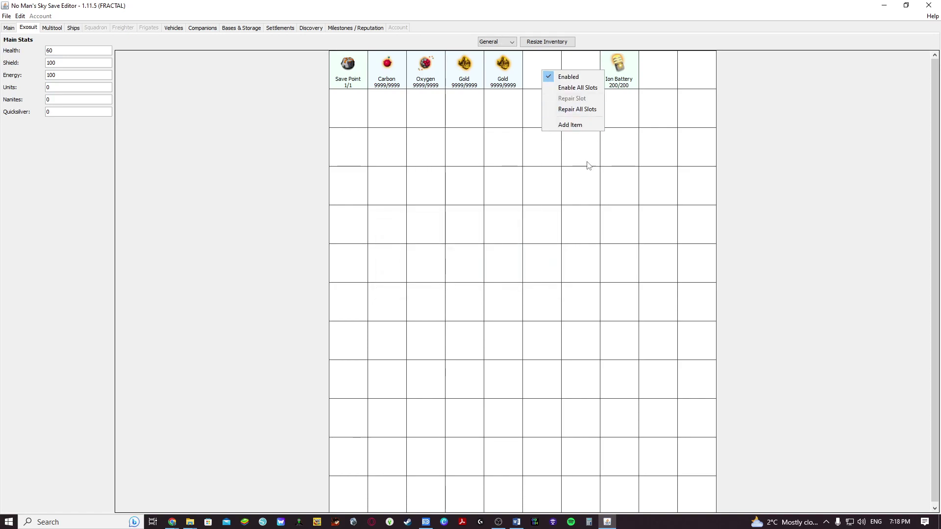
{"action": "left_click", "coordinate": [564, 128]}
{"action": "left_click", "coordinate": [514, 288]}
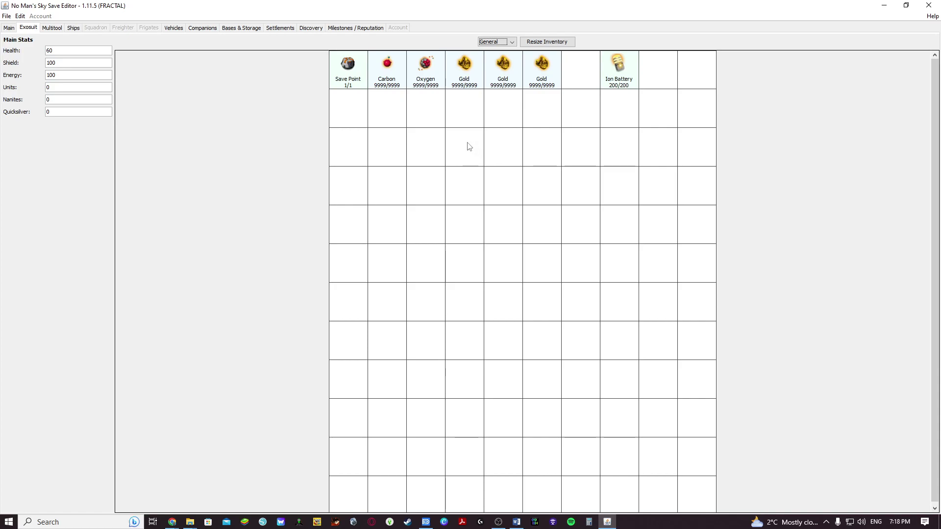
{"action": "left_click", "coordinate": [62, 51]}
{"action": "type", "text": "50"}
{"action": "key", "text": "Return"}
{"action": "type", "text": "999999999999999"}
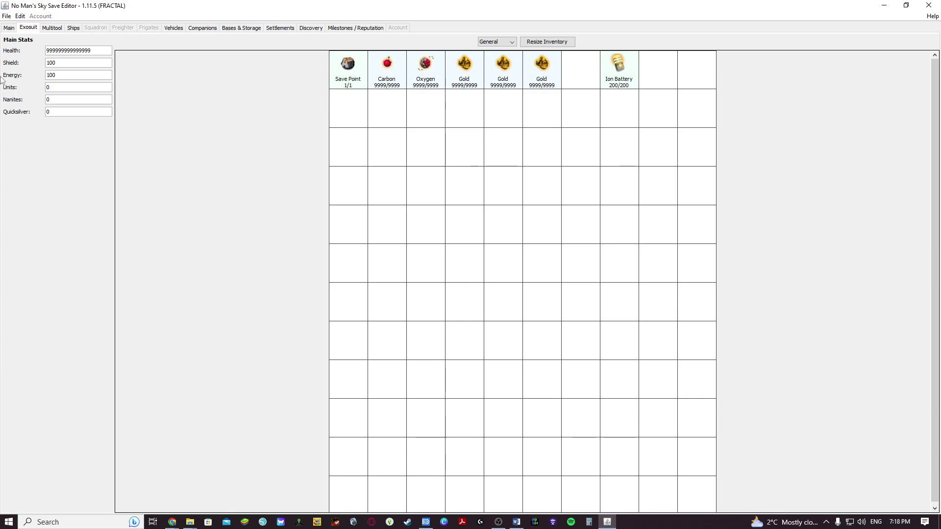
{"action": "left_click", "coordinate": [85, 64]}
{"action": "double_click", "coordinate": [81, 64]}
{"action": "type", "text": "99999999999"}
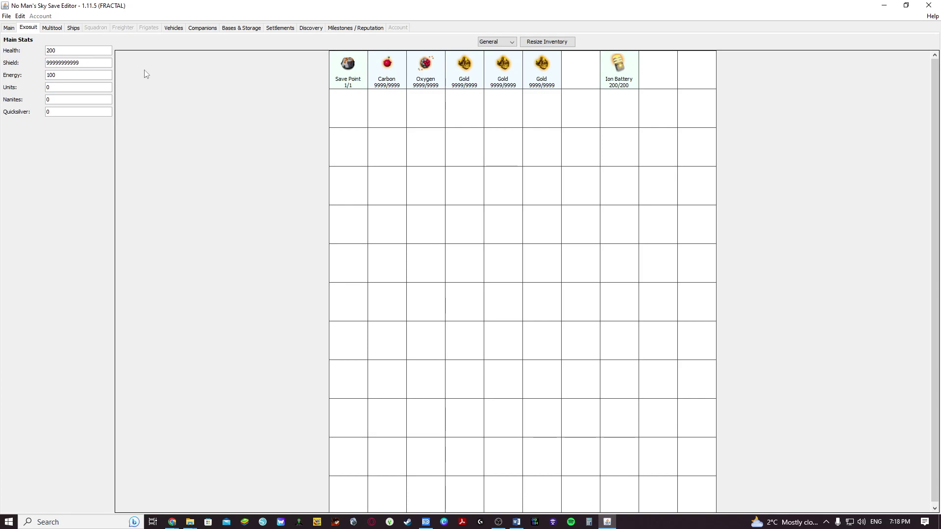
{"action": "left_click", "coordinate": [89, 75]}
{"action": "left_click", "coordinate": [94, 89]}
{"action": "double_click", "coordinate": [95, 89]}
{"action": "type", "text": "9999999999999999"}
{"action": "left_click", "coordinate": [59, 97]}
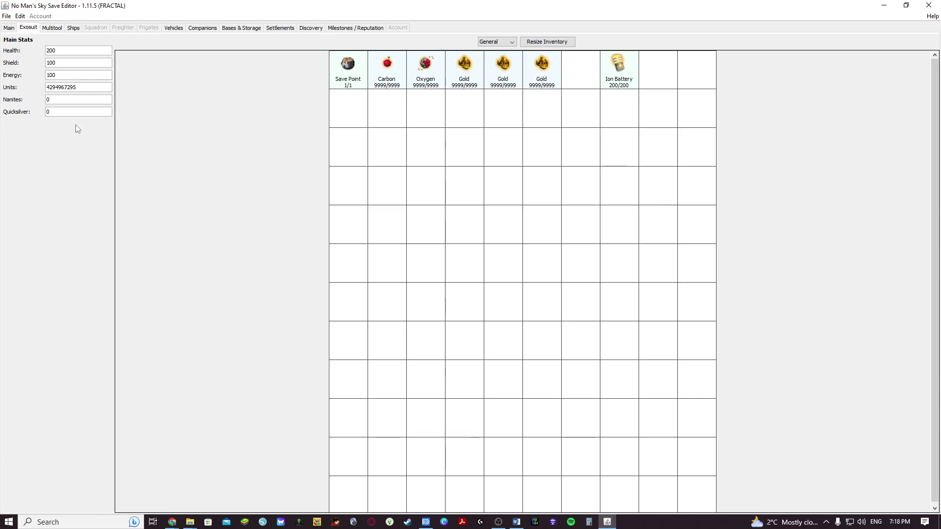
{"action": "type", "text": "999999999999999"}
{"action": "key", "text": "Return"}
{"action": "left_click", "coordinate": [65, 112]}
{"action": "type", "text": "999999999999"}
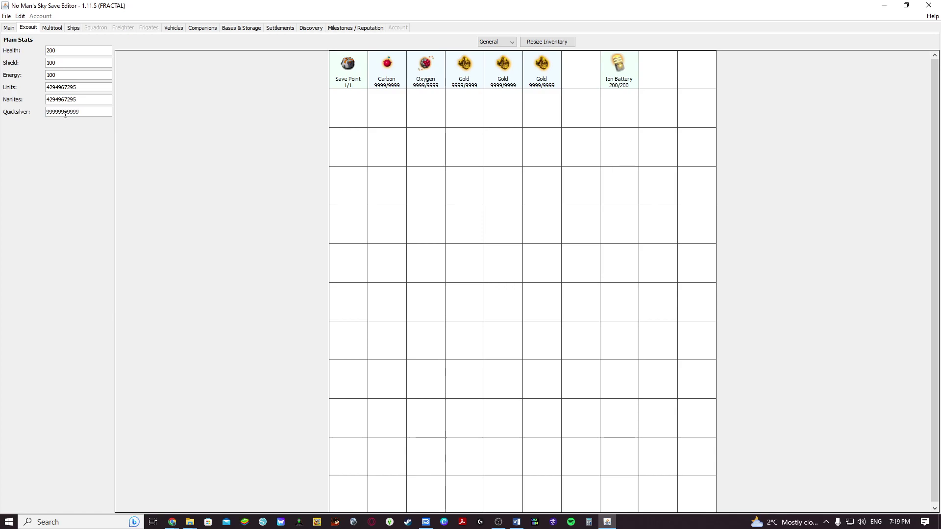
{"action": "left_click", "coordinate": [75, 75]}
- Name the multitool "youtube", keep its Standard type and set its class to S
{"action": "left_click", "coordinate": [53, 29]}
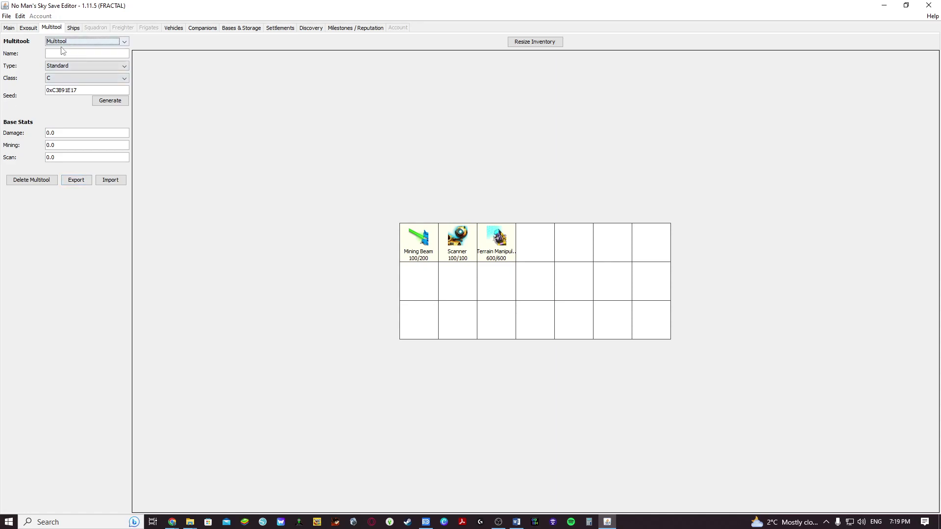
{"action": "left_click", "coordinate": [28, 27]}
{"action": "left_click", "coordinate": [52, 28]}
{"action": "left_click", "coordinate": [94, 55]}
{"action": "left_click", "coordinate": [95, 66]}
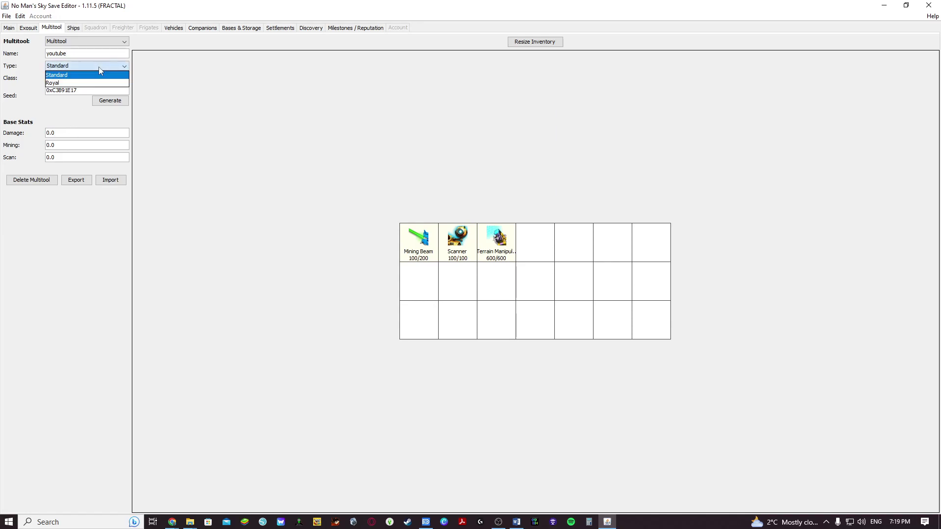
{"action": "left_click", "coordinate": [156, 85]}
{"action": "left_click", "coordinate": [108, 78]}
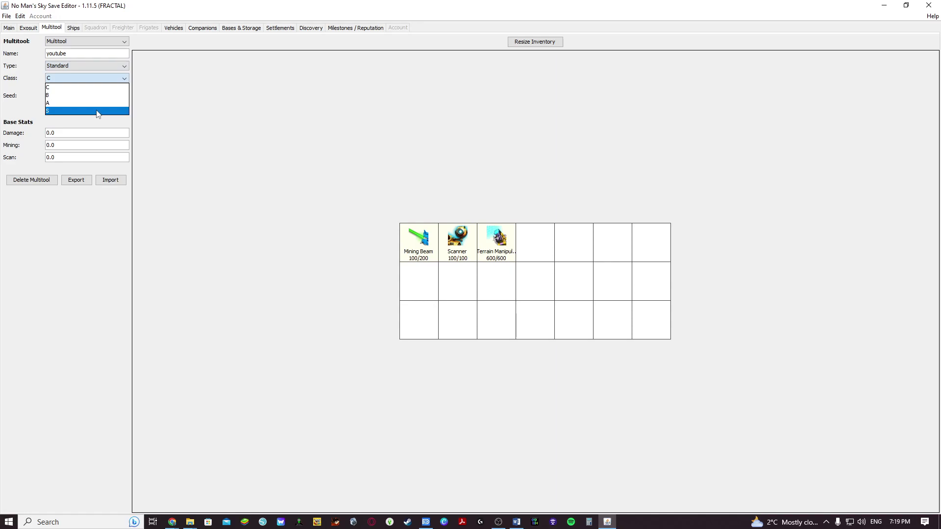
{"action": "left_click", "coordinate": [62, 112]}
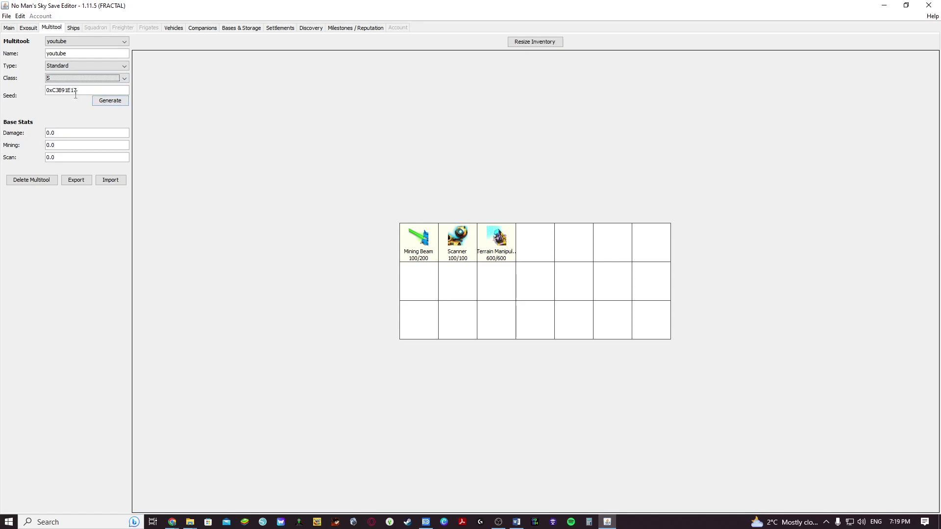
{"action": "left_click_drag", "start_coordinate": [85, 92], "coordinate": [45, 91]}
{"action": "left_click_drag", "start_coordinate": [72, 133], "coordinate": [48, 127]}
{"action": "type", "text": "99999999999"}
{"action": "key", "text": "Tab"}
- Add an Exotic Gold stack to the Hauler ship's General inventory, two slots after Tritium
{"action": "left_click", "coordinate": [74, 28]}
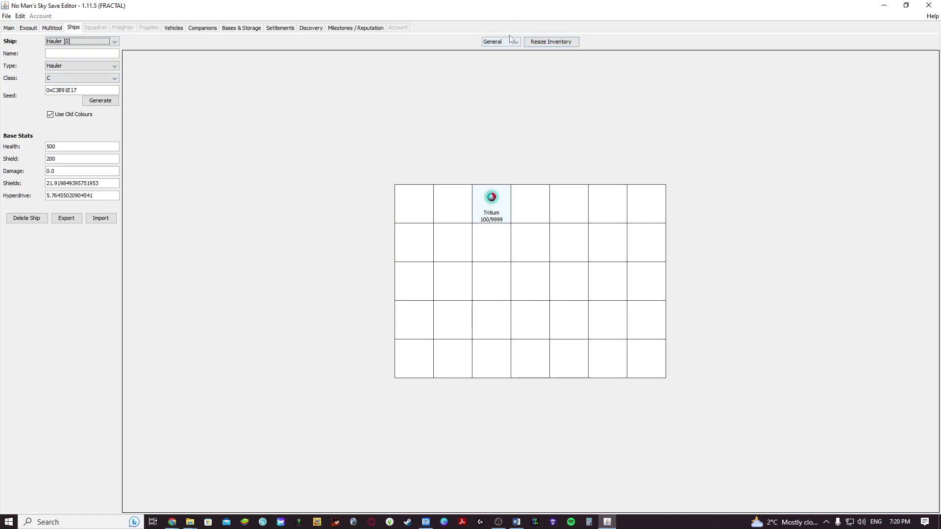
{"action": "right_click", "coordinate": [562, 204]}
{"action": "left_click", "coordinate": [585, 254]}
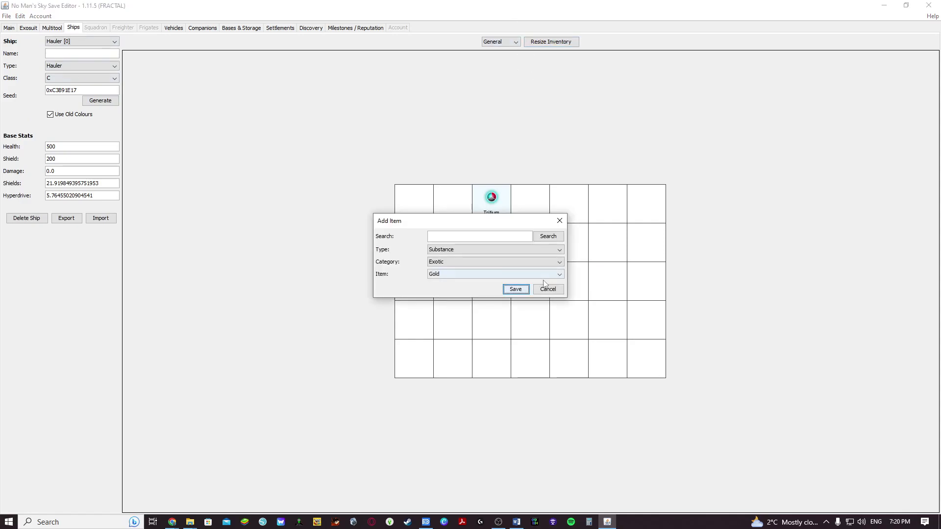
{"action": "left_click", "coordinate": [515, 289]}
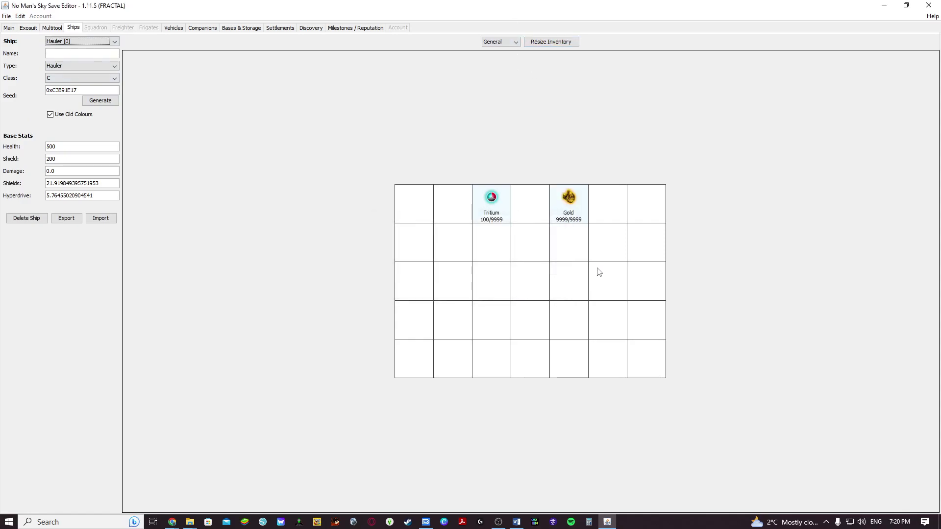
- Review the editable data for ships, vehicles, companions, bases and storage, settlements, discoveries and milestones
{"action": "left_click", "coordinate": [498, 41]}
{"action": "left_click", "coordinate": [545, 76]}
{"action": "left_click", "coordinate": [173, 30]}
{"action": "left_click", "coordinate": [72, 29]}
{"action": "left_click", "coordinate": [172, 29]}
{"action": "left_click", "coordinate": [216, 30]}
{"action": "left_click", "coordinate": [238, 31]}
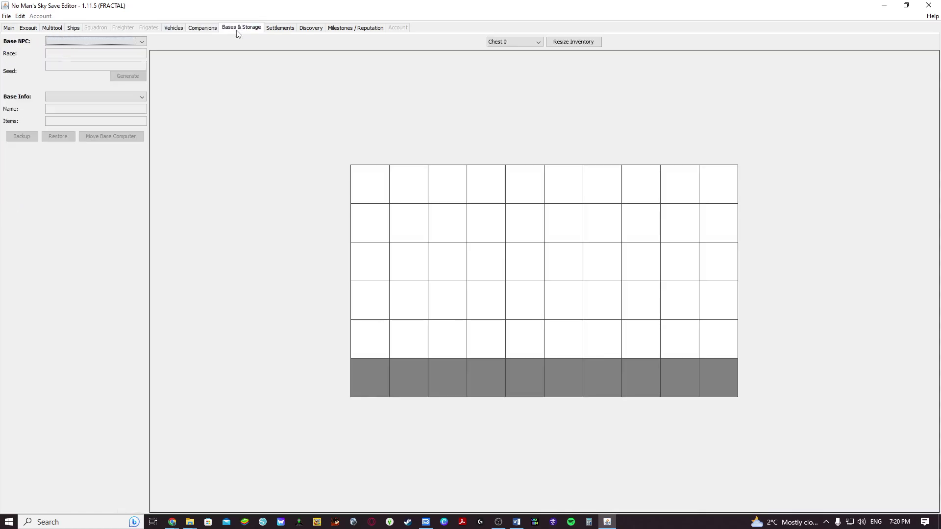
{"action": "left_click", "coordinate": [292, 30]}
{"action": "left_click", "coordinate": [306, 30]}
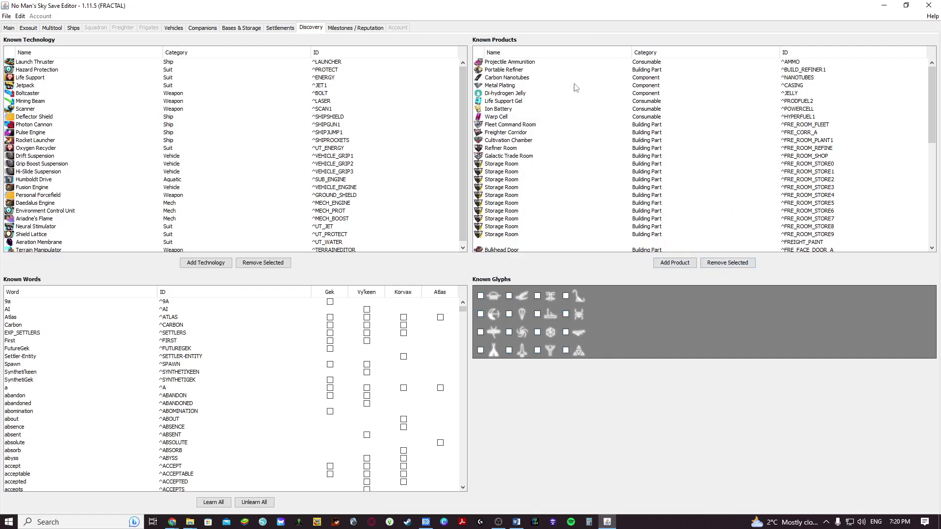
{"action": "left_click", "coordinate": [353, 28]}
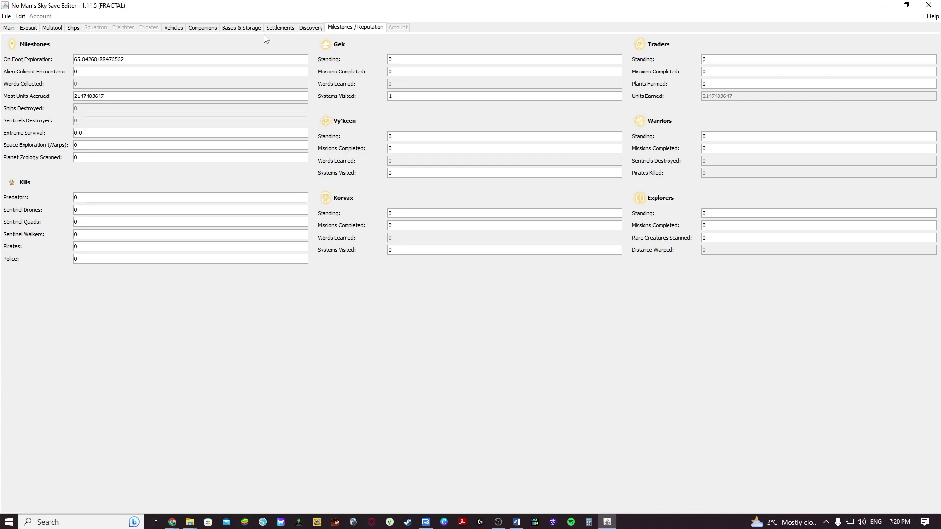
- Save all changes to savedata10.hg in game Slot 5
{"action": "left_click", "coordinate": [11, 27]}
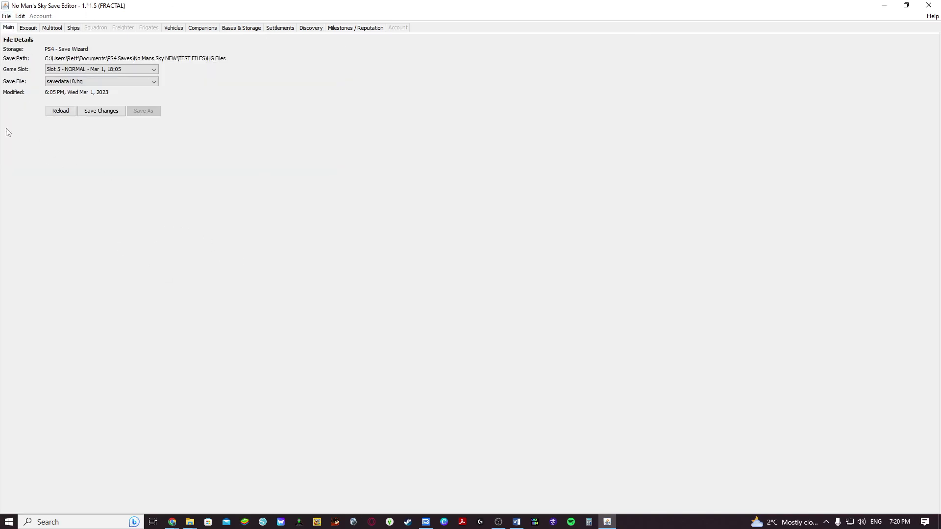
{"action": "left_click", "coordinate": [110, 112]}
{"action": "left_click", "coordinate": [105, 114]}
{"action": "left_click", "coordinate": [104, 111]}
{"action": "left_click", "coordinate": [81, 113]}
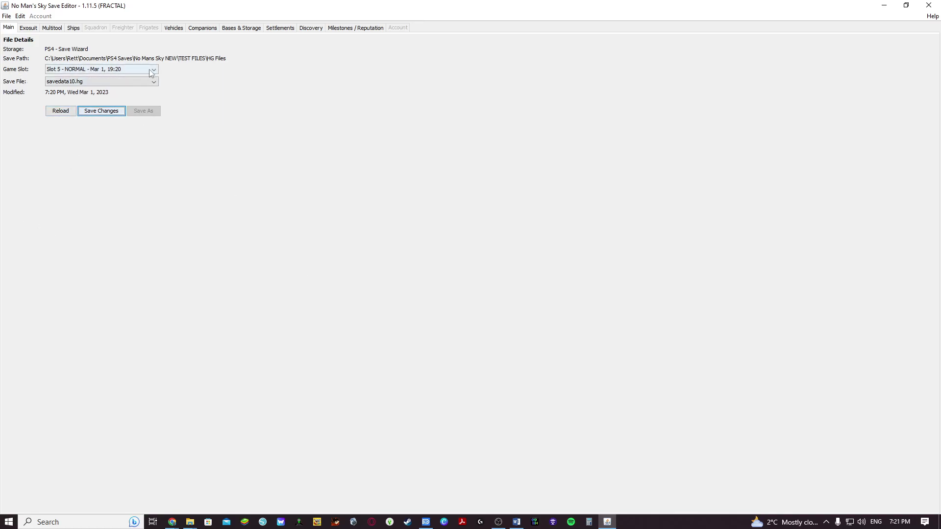
- Switch to Save Wizard and import the edited savedata10.hg from the HG Files folder into the No Man's Sky save in Advanced Mode
{"action": "left_click", "coordinate": [884, 6]}
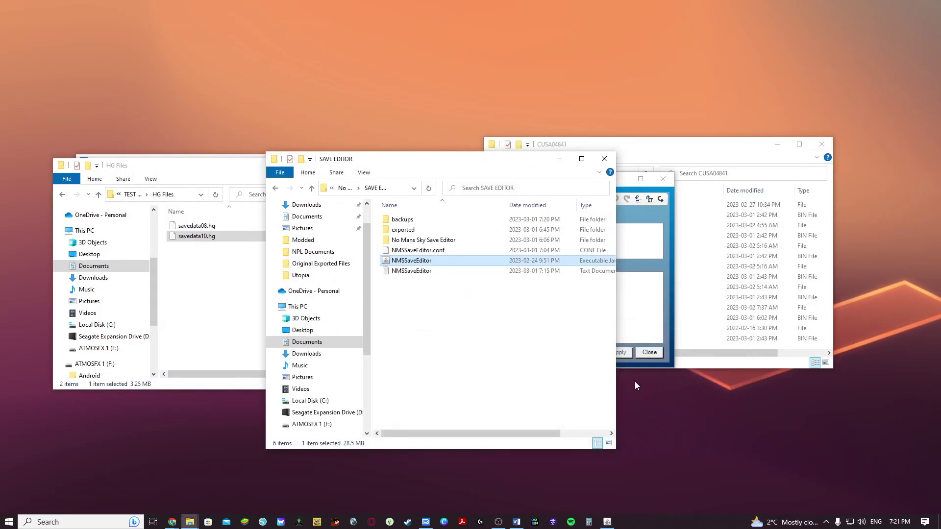
{"action": "left_click", "coordinate": [230, 289]}
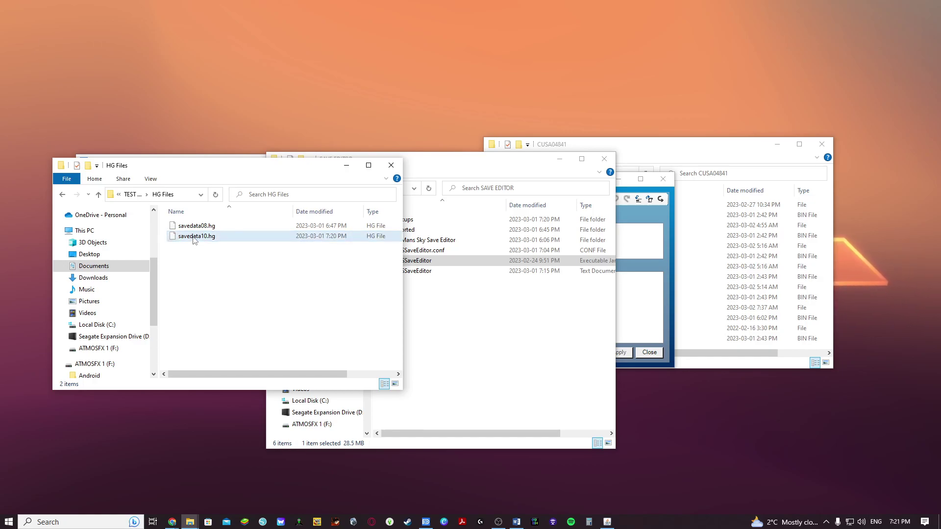
{"action": "left_click", "coordinate": [669, 289]}
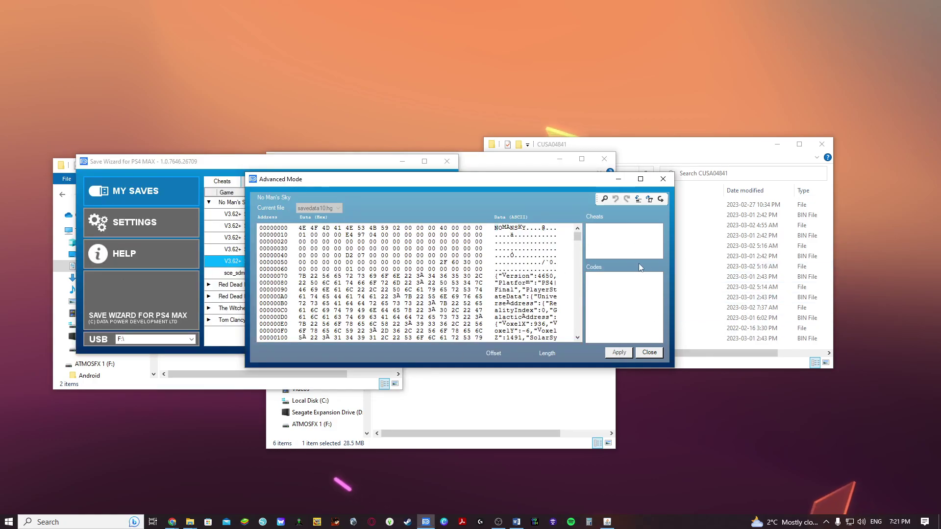
{"action": "left_click", "coordinate": [661, 200]}
{"action": "left_click", "coordinate": [364, 270]}
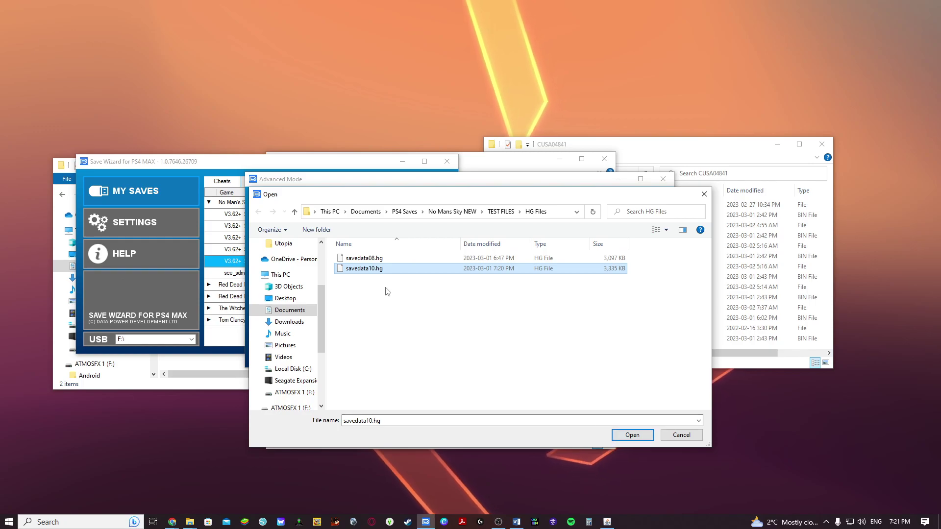
{"action": "left_click", "coordinate": [632, 435]}
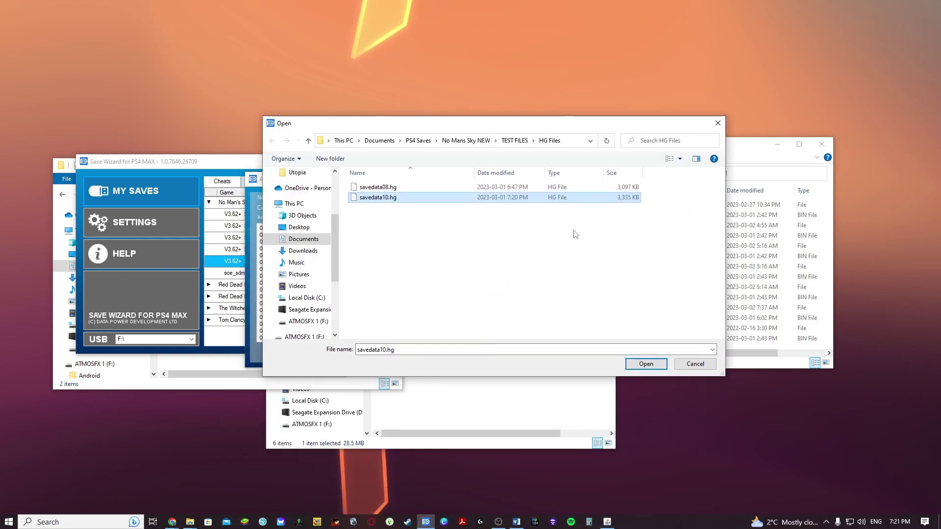
{"action": "left_click", "coordinate": [646, 364]}
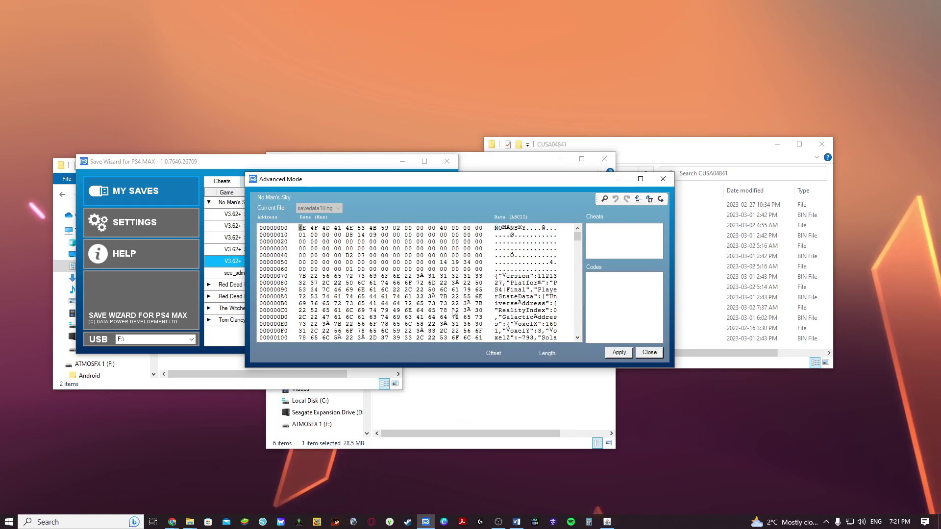
- Look through the imported savedata10.hg hex data and close Advanced Mode without applying the import
{"action": "scroll", "coordinate": [411, 294], "scroll_direction": "down", "scroll_amount": 6}
{"action": "scroll", "coordinate": [429, 302], "scroll_direction": "down", "scroll_amount": 2}
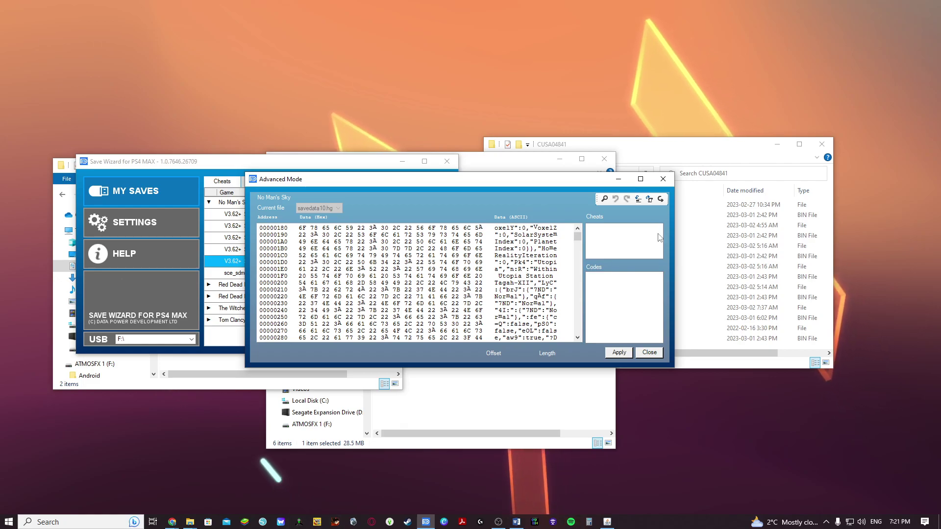
{"action": "left_click", "coordinate": [649, 353]}
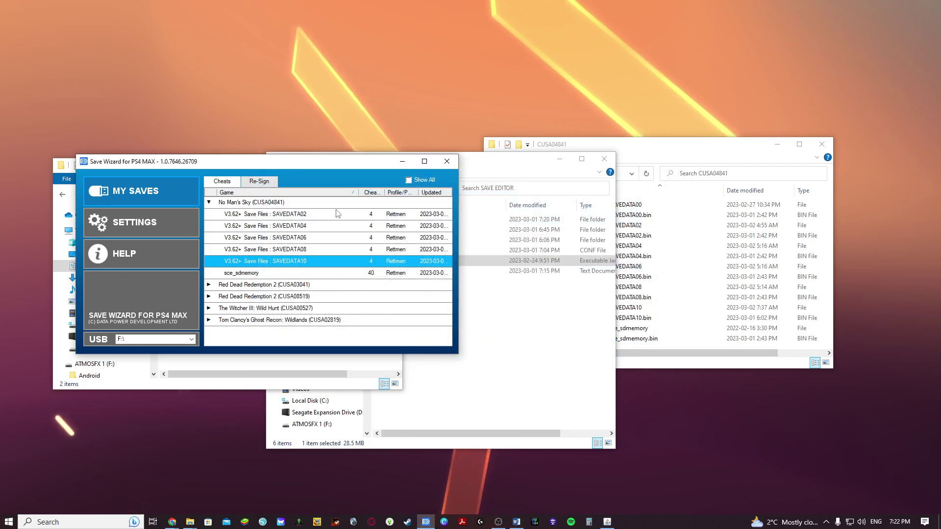
- Clear the desktop by minimizing Save Wizard and the HG Files, SAVE EDITOR and CUSA04841 folder windows
{"action": "left_click_drag", "start_coordinate": [338, 170], "coordinate": [464, 192]}
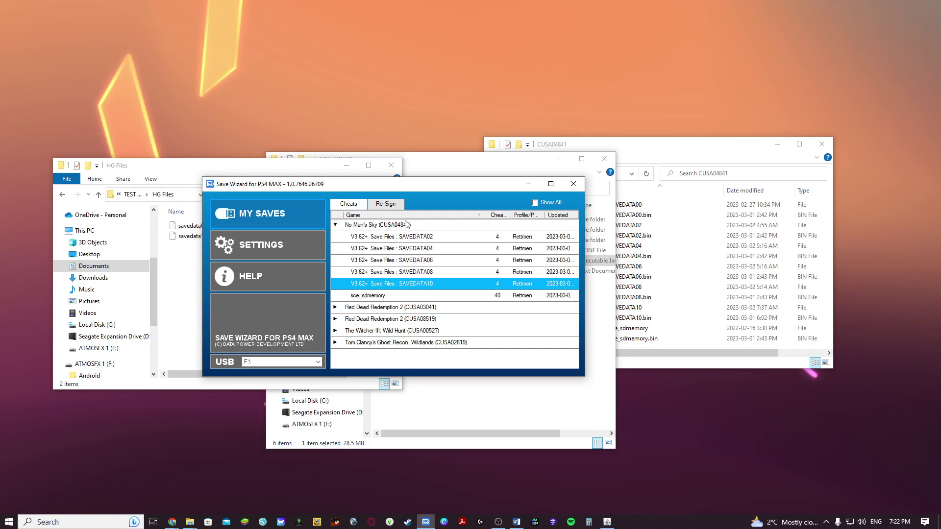
{"action": "left_click", "coordinate": [531, 184]}
{"action": "left_click", "coordinate": [347, 165]}
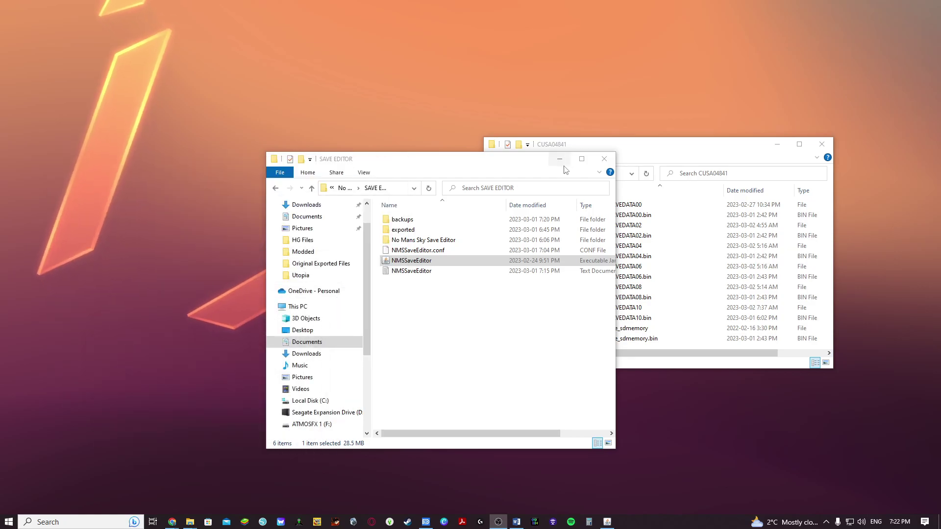
{"action": "left_click", "coordinate": [559, 158]}
{"action": "left_click", "coordinate": [777, 147]}
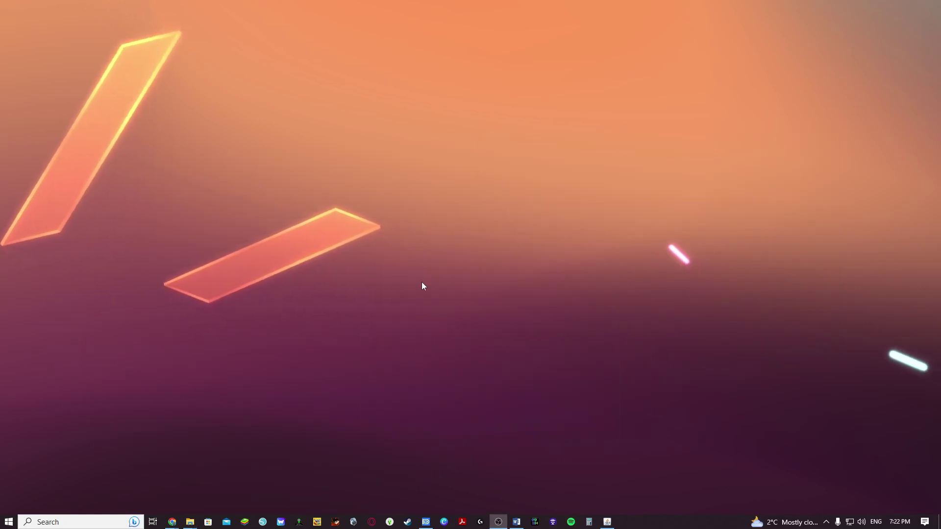